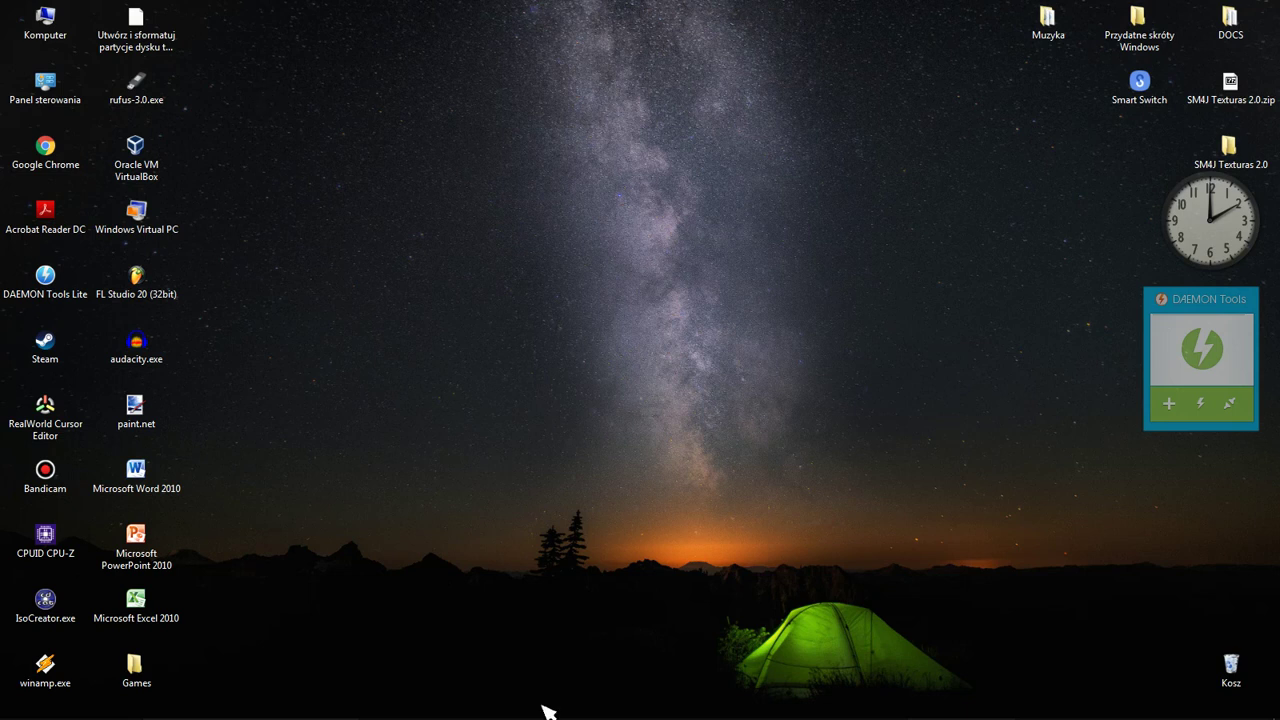
Refresh the Komputer window and look over the drive icons, leaving the window minimized
left_click(304, 686)
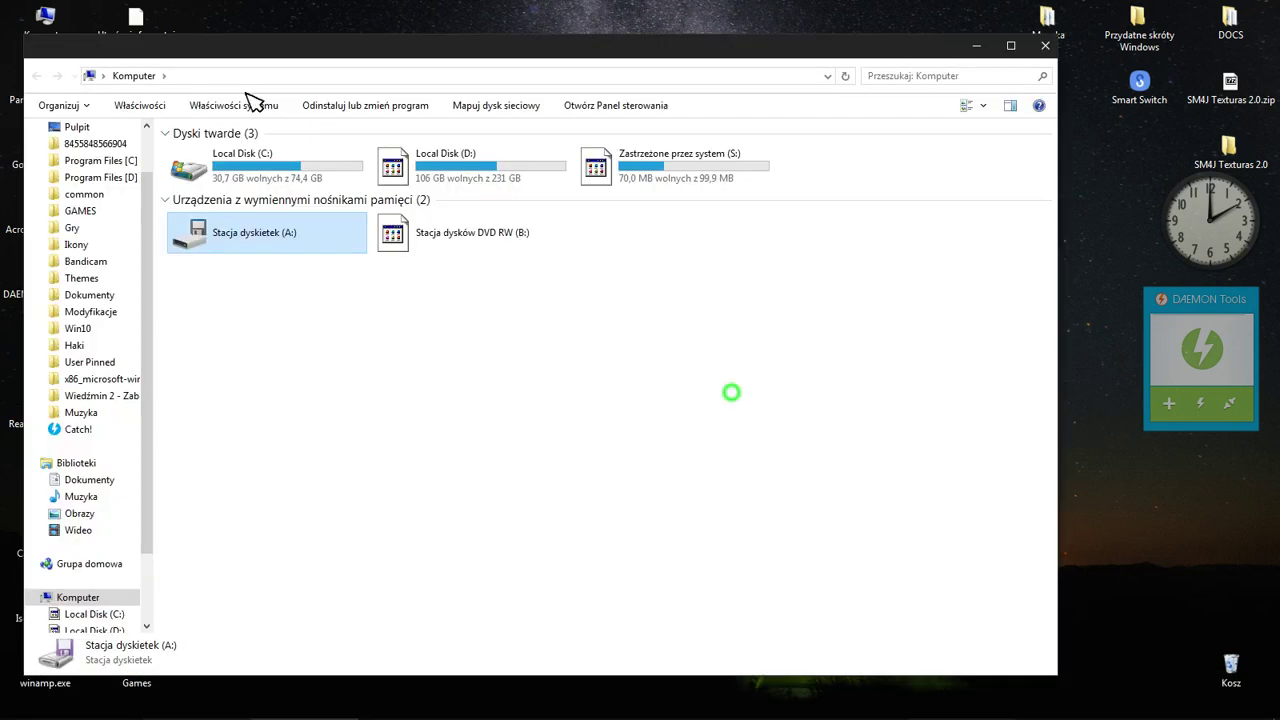
left_click_drag(731, 392, 471, 294)
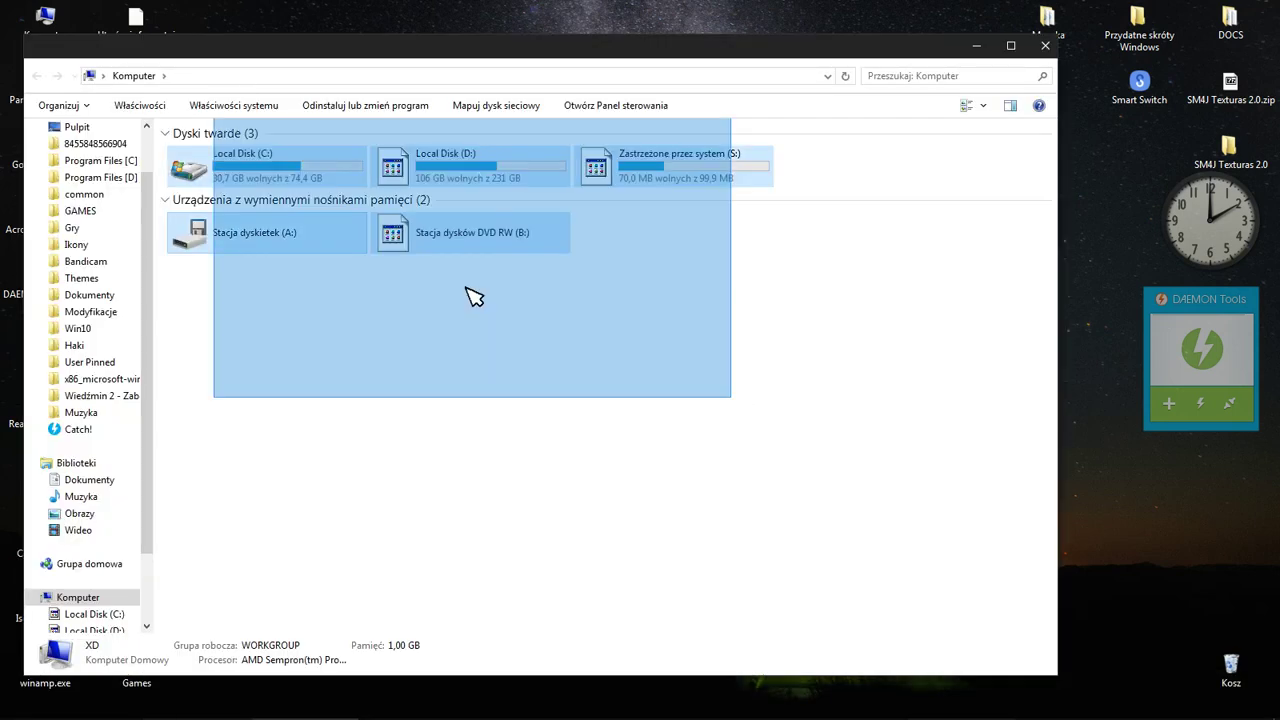
left_click_drag(716, 300, 522, 332)
left_click(845, 77)
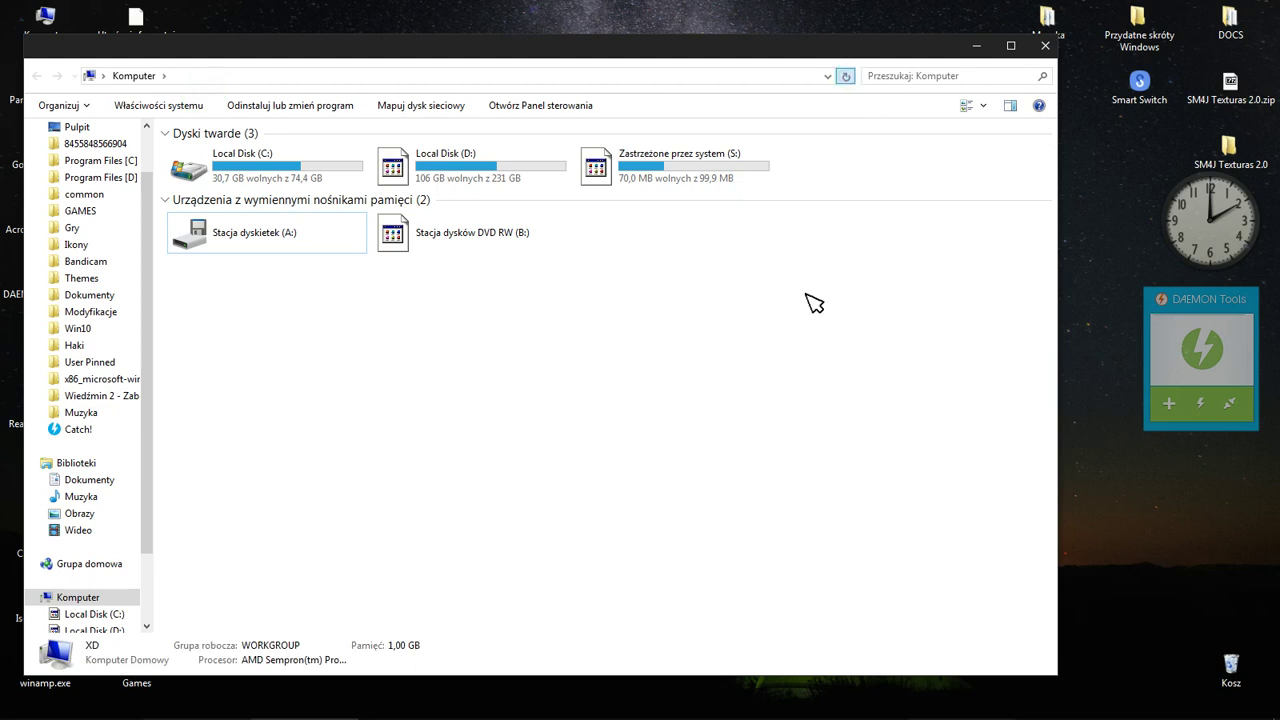
left_click_drag(836, 320, 746, 30)
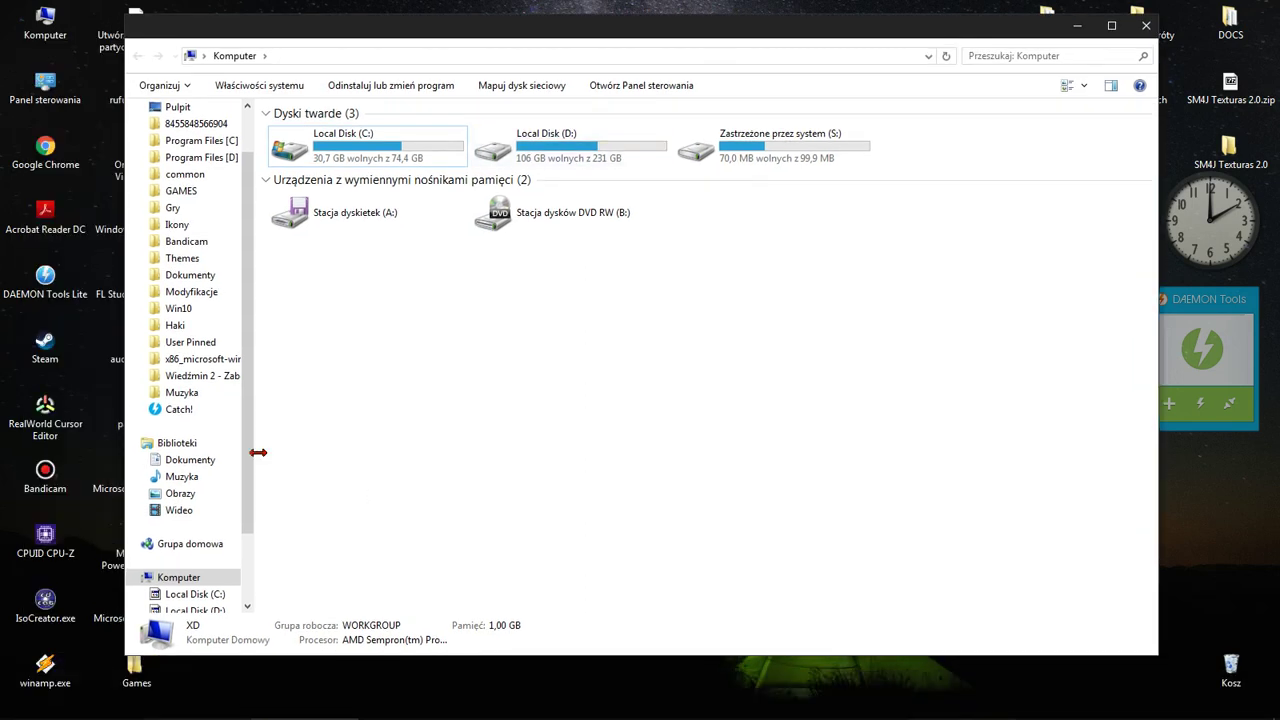
scroll(251, 430, "down", 1)
scroll(251, 417, "up", 2)
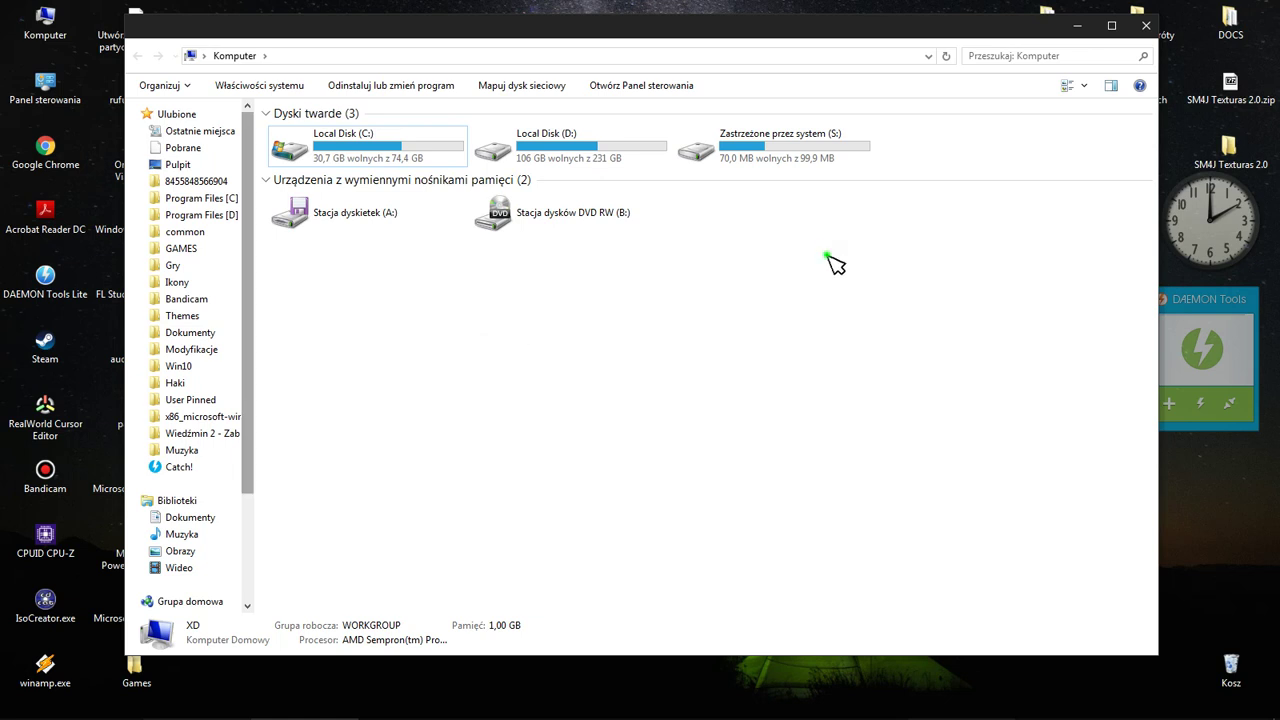
left_click_drag(252, 180, 758, 341)
left_click(1078, 27)
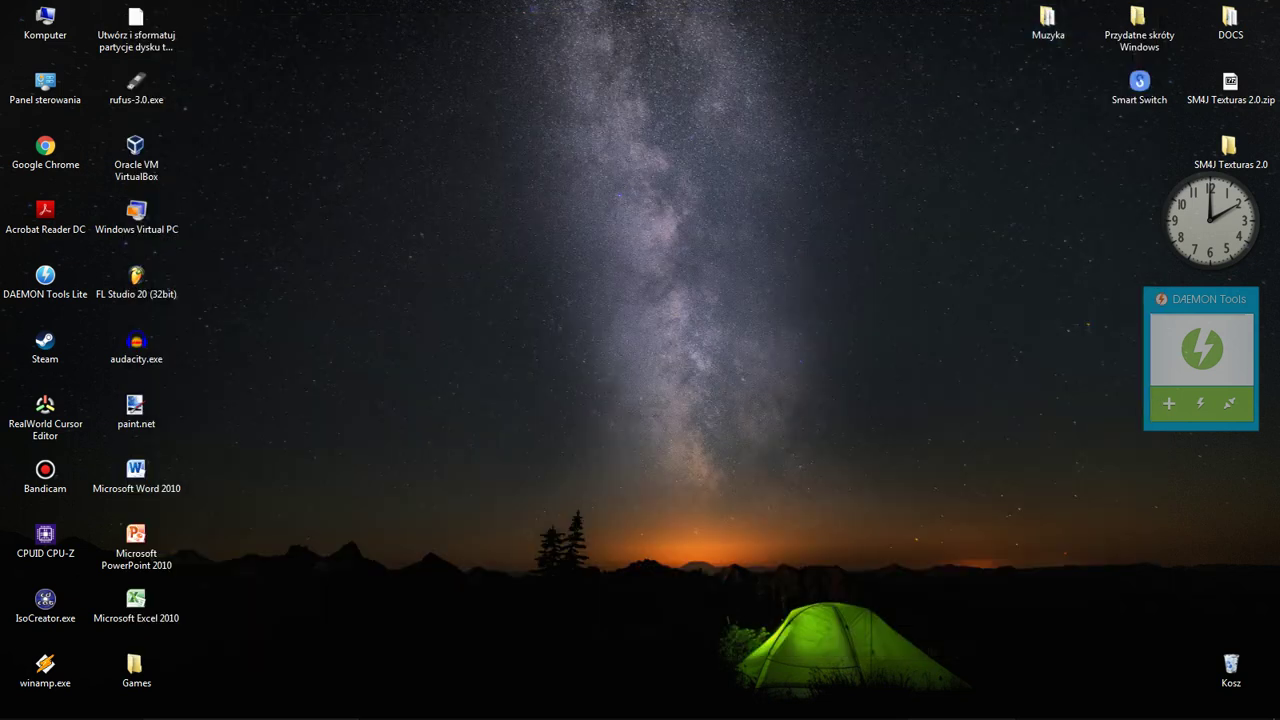
Switch to the Registry Editor and expand the HKEY_LOCAL_MACHINE branch
left_click(968, 684)
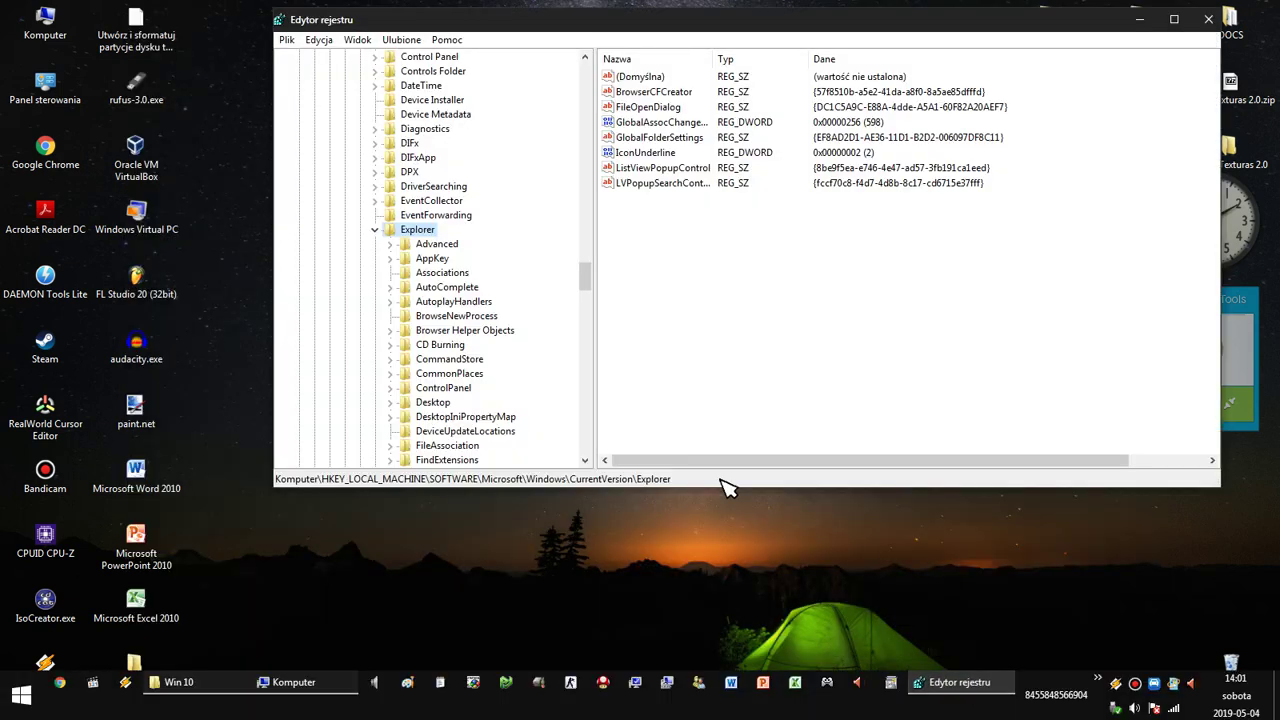
key("super+r")
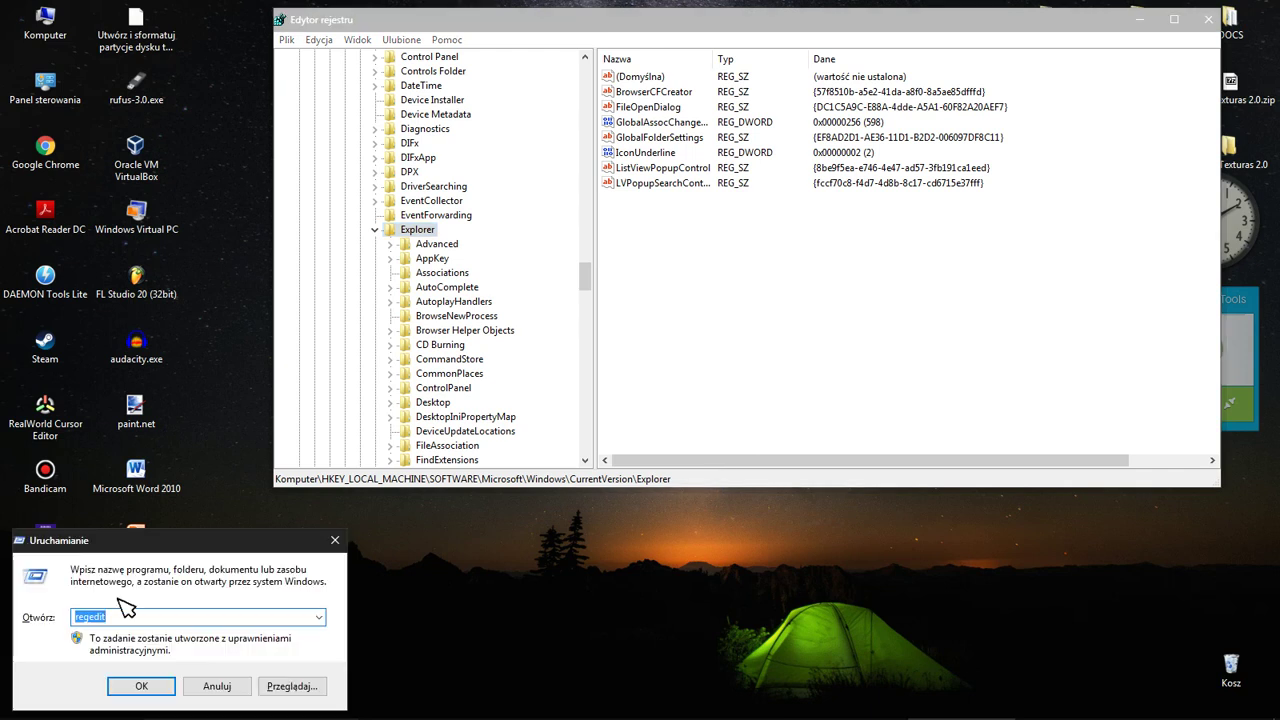
left_click(217, 691)
left_click_drag(585, 276, 587, 62)
left_click(389, 101)
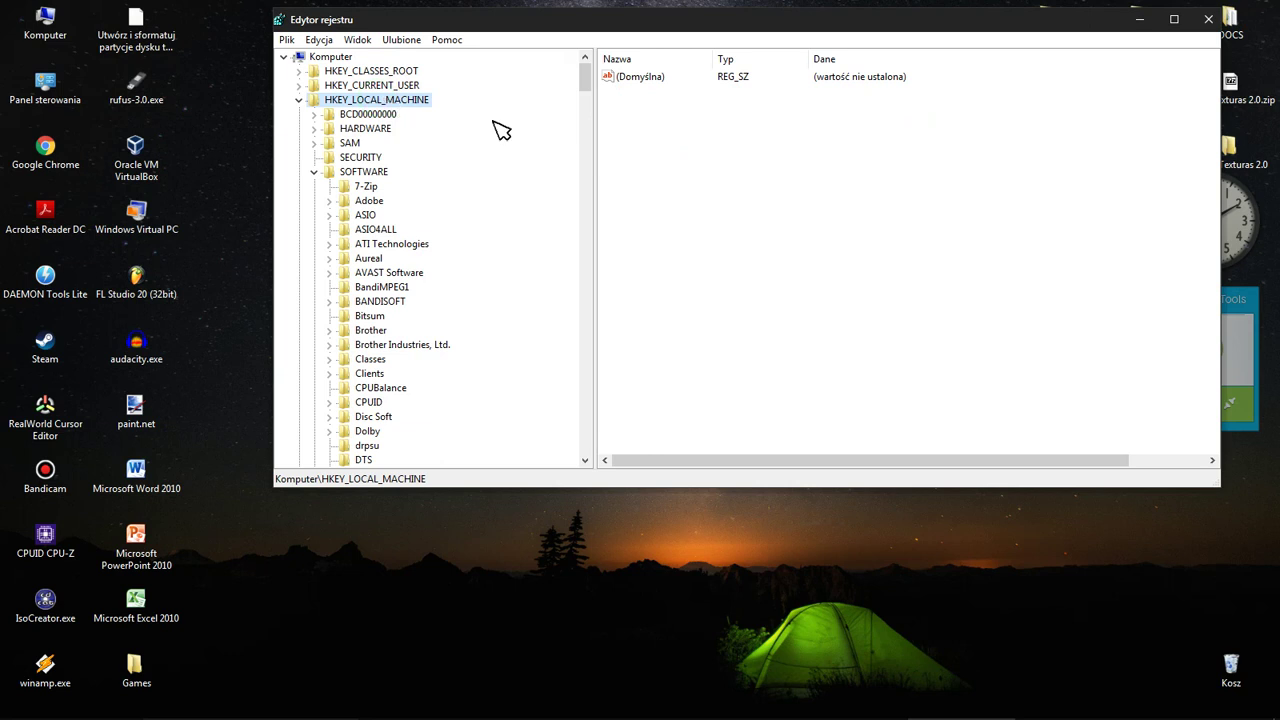
left_click(298, 100)
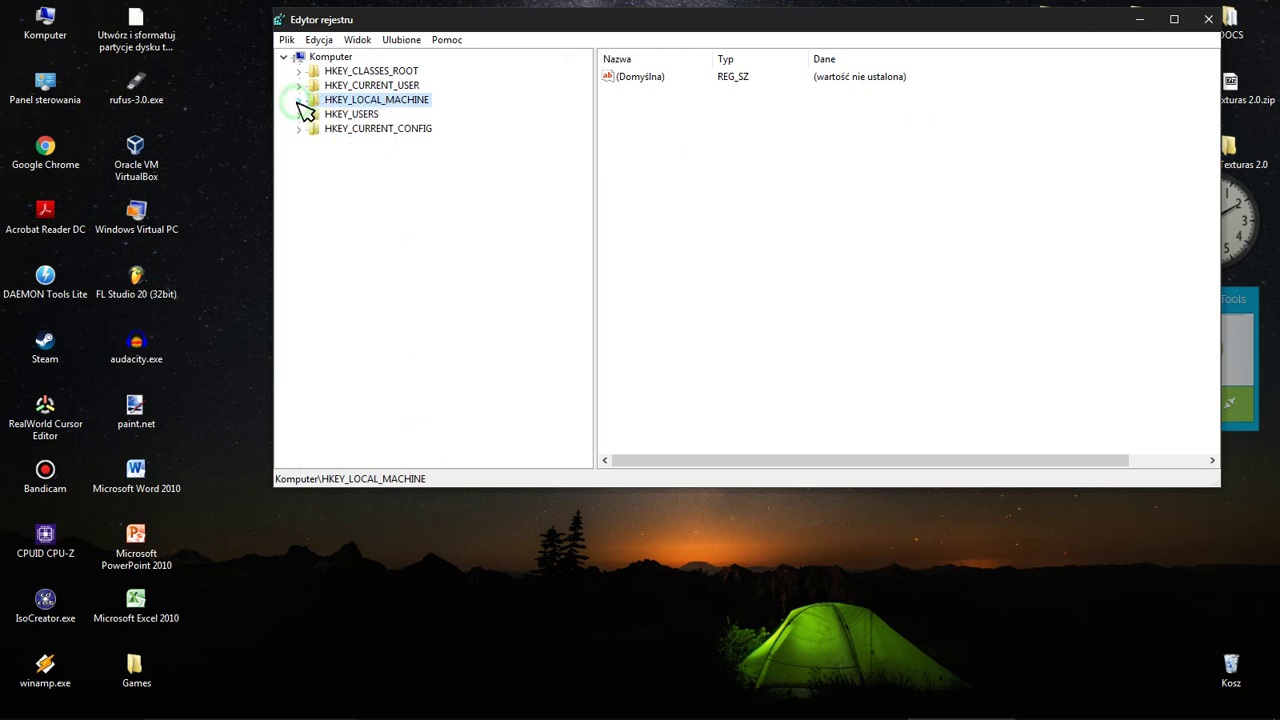
double_click(405, 101)
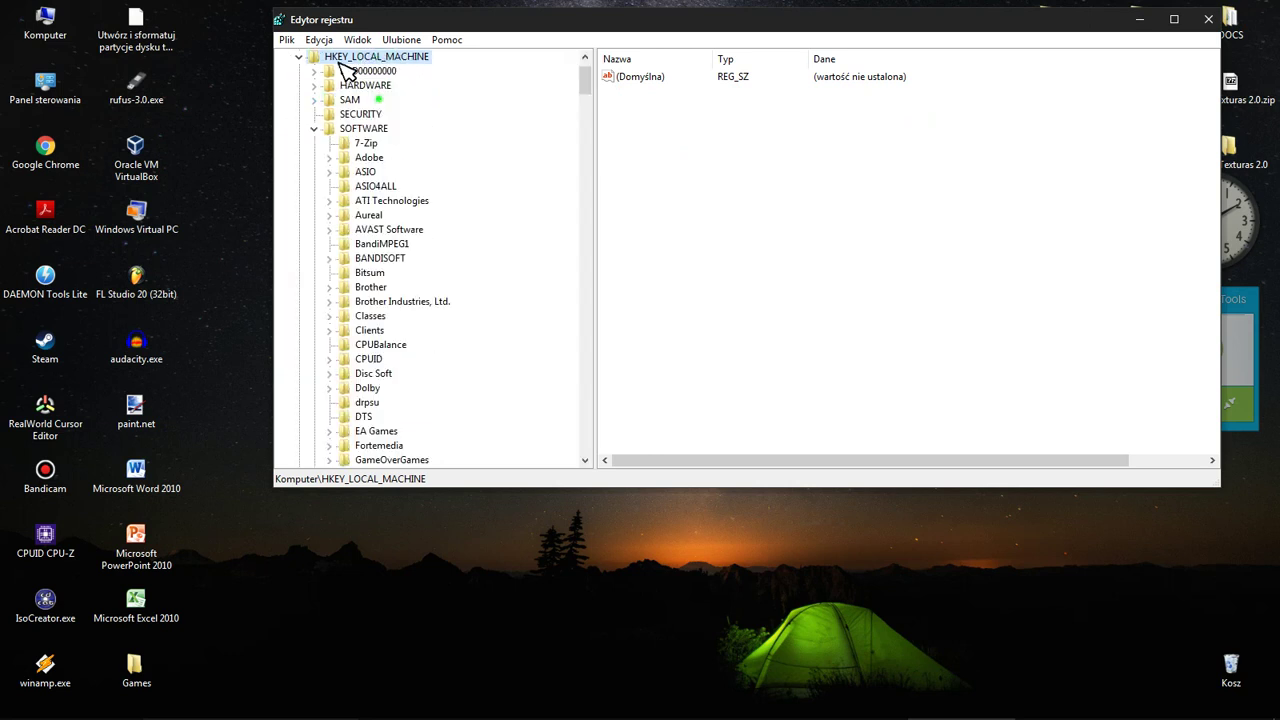
Go from the SOFTWARE key to Microsoft\Windows\CurrentVersion\Explorer in the registry tree
left_click(366, 128)
scroll(393, 130, "down", 10)
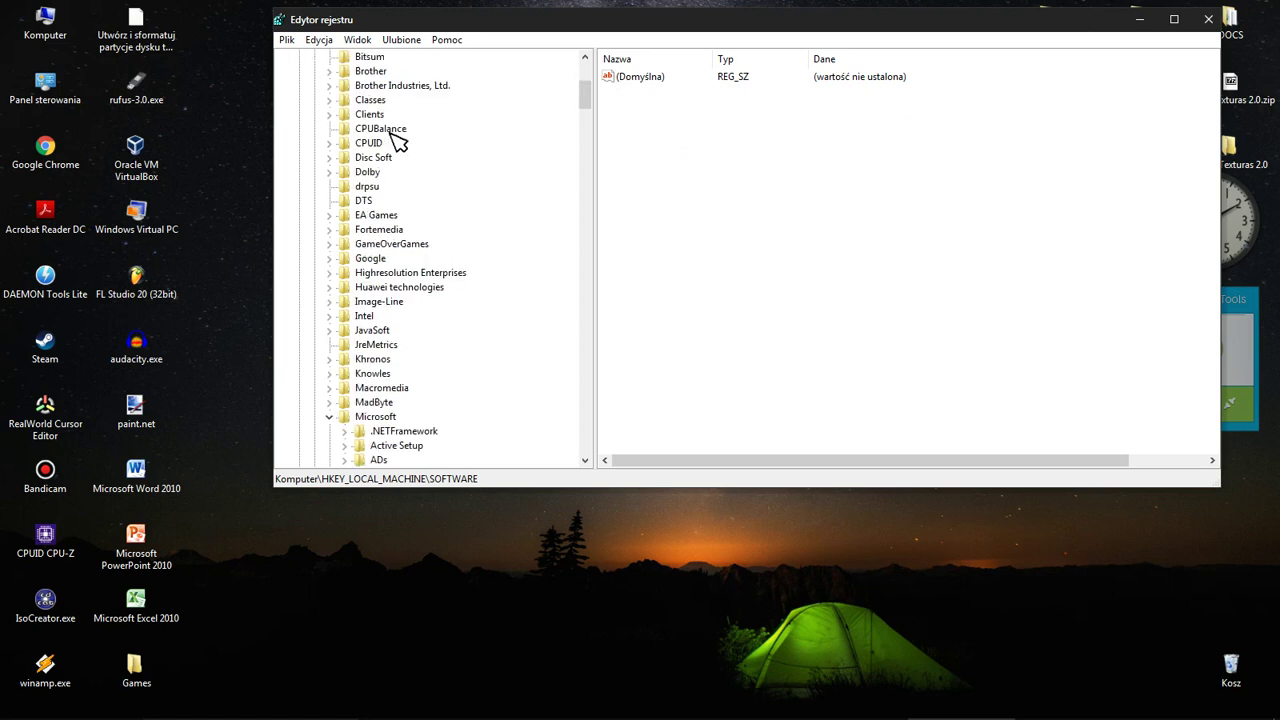
scroll(395, 197, "down", 20)
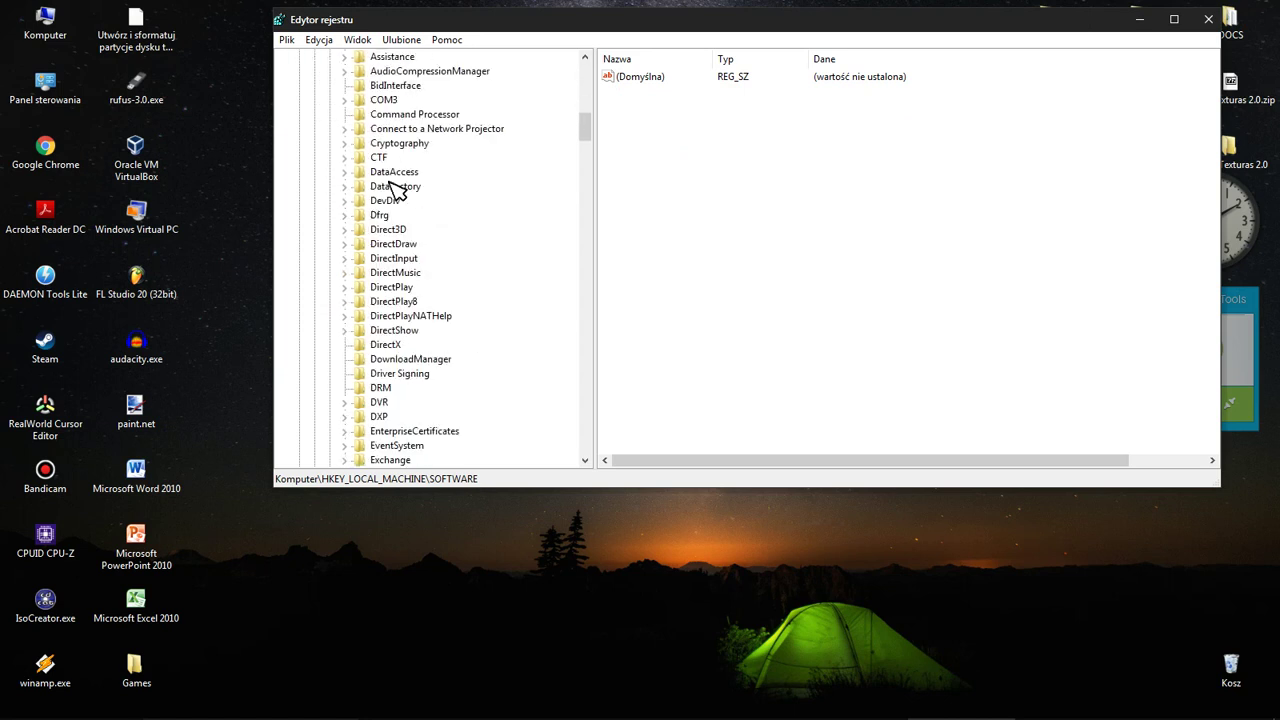
scroll(400, 203, "down", 20)
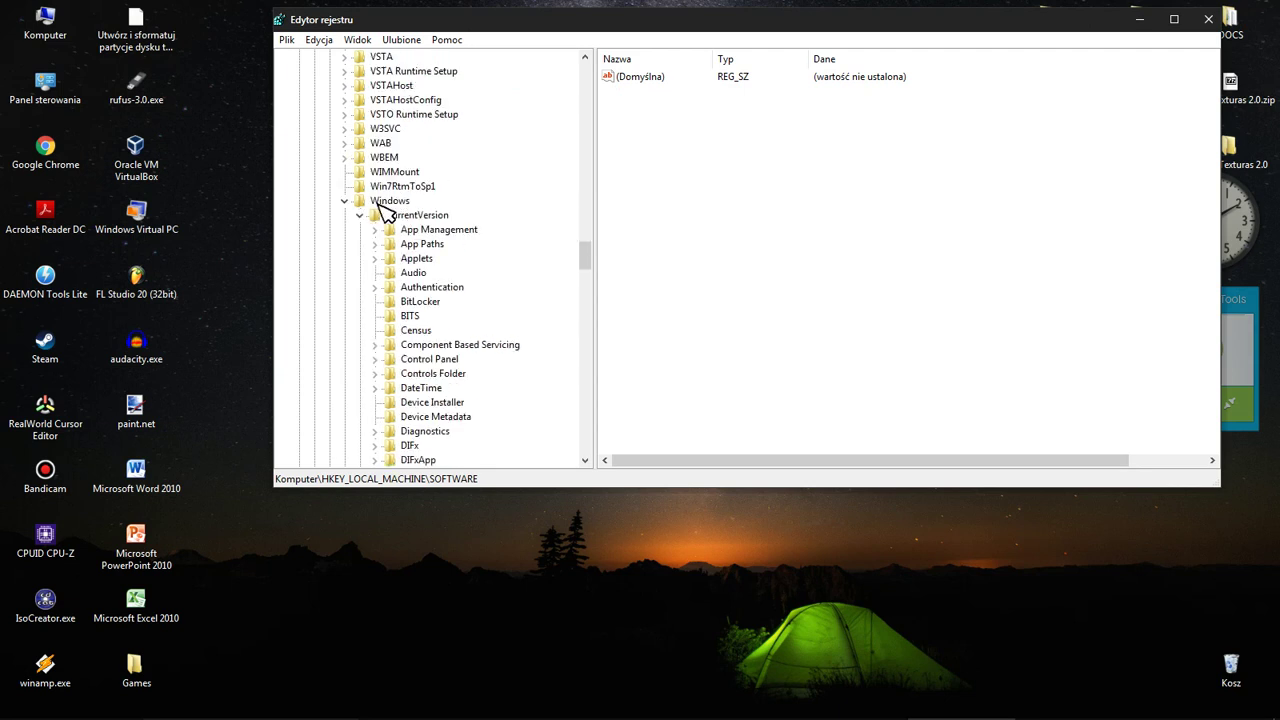
scroll(420, 225, "down", 11)
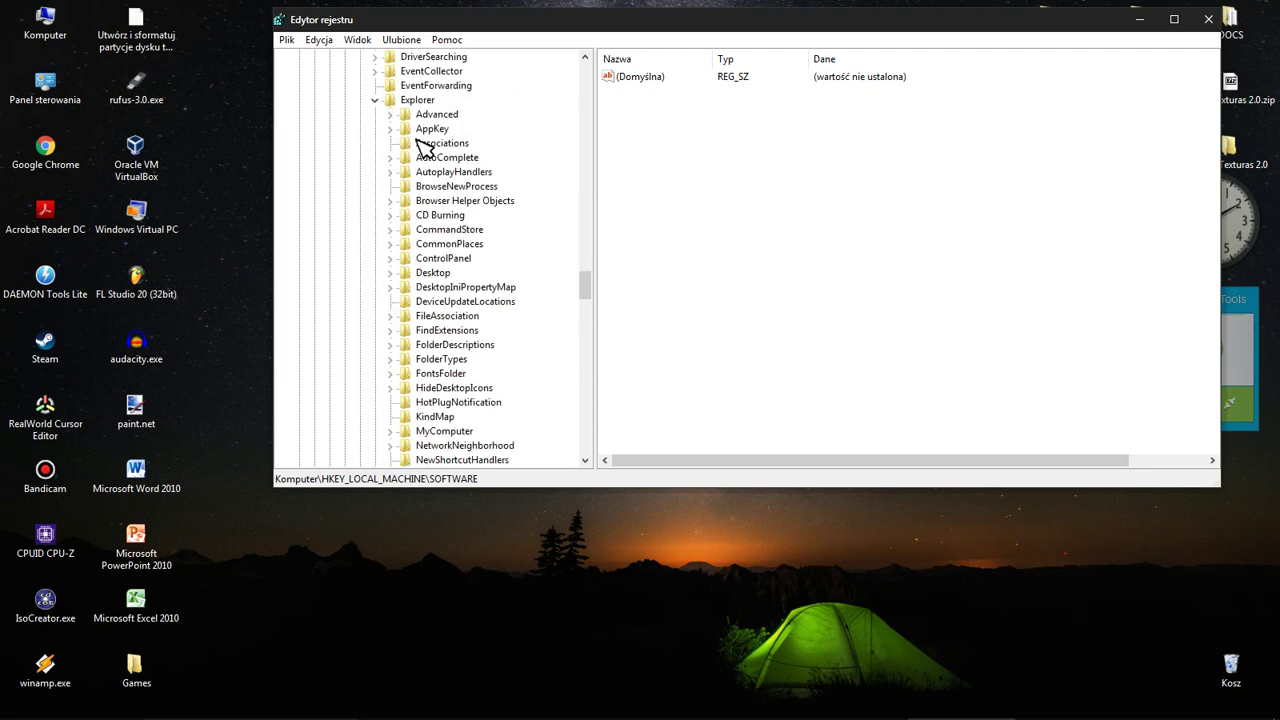
scroll(420, 110, "down", 15)
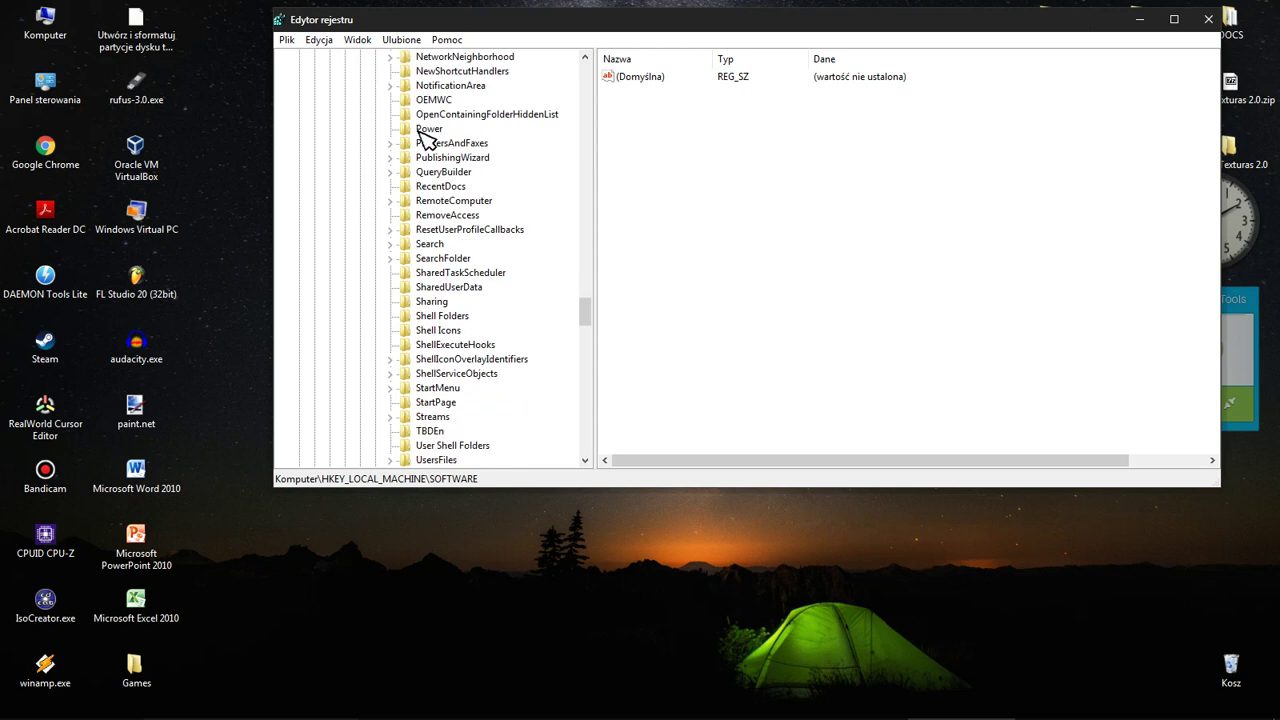
scroll(425, 143, "up", 20)
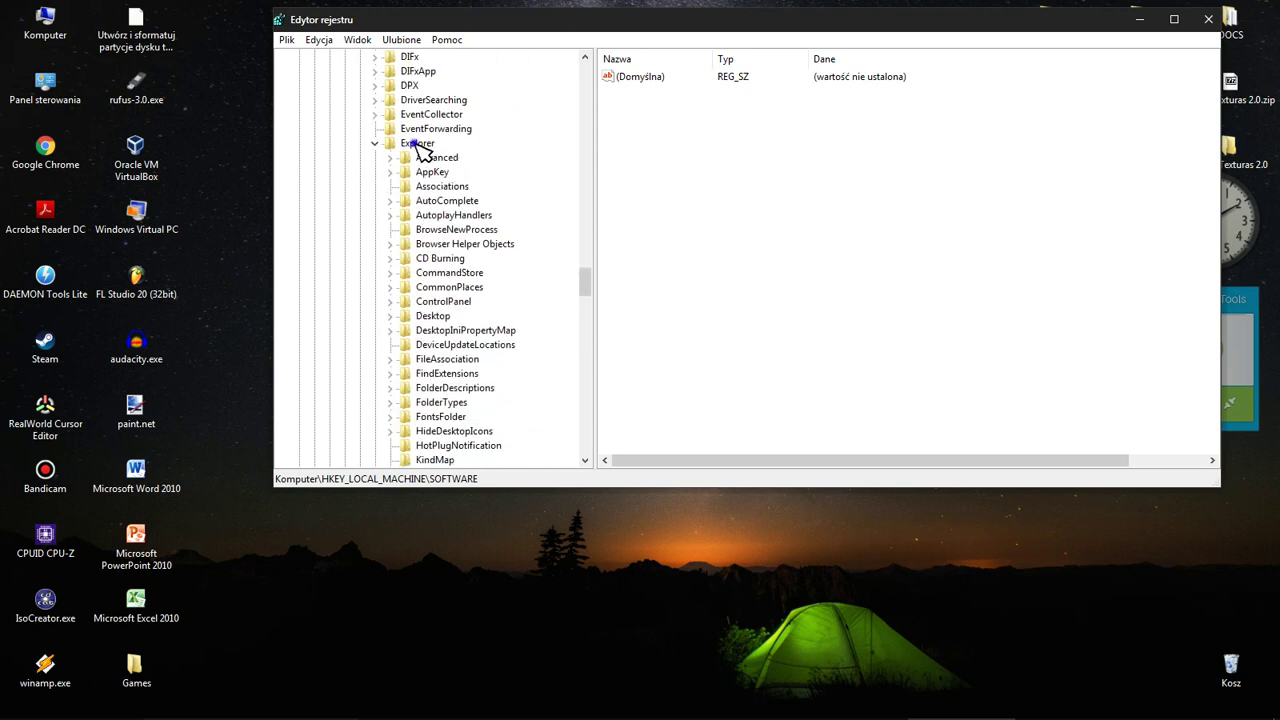
Create a new registry key named DriveIcons under the Explorer key
right_click(419, 143)
mouse_move(558, 172)
left_click(597, 176)
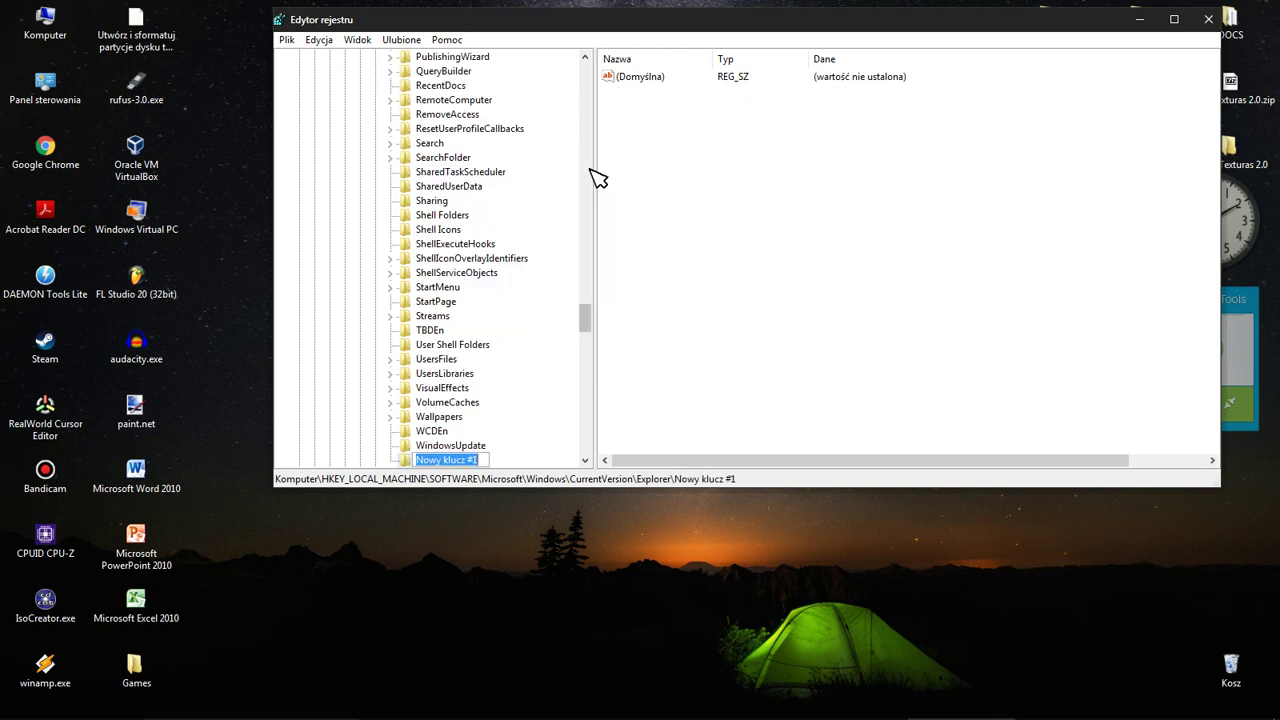
type("Dr")
key("Return")
scroll(380, 394, "down", 2)
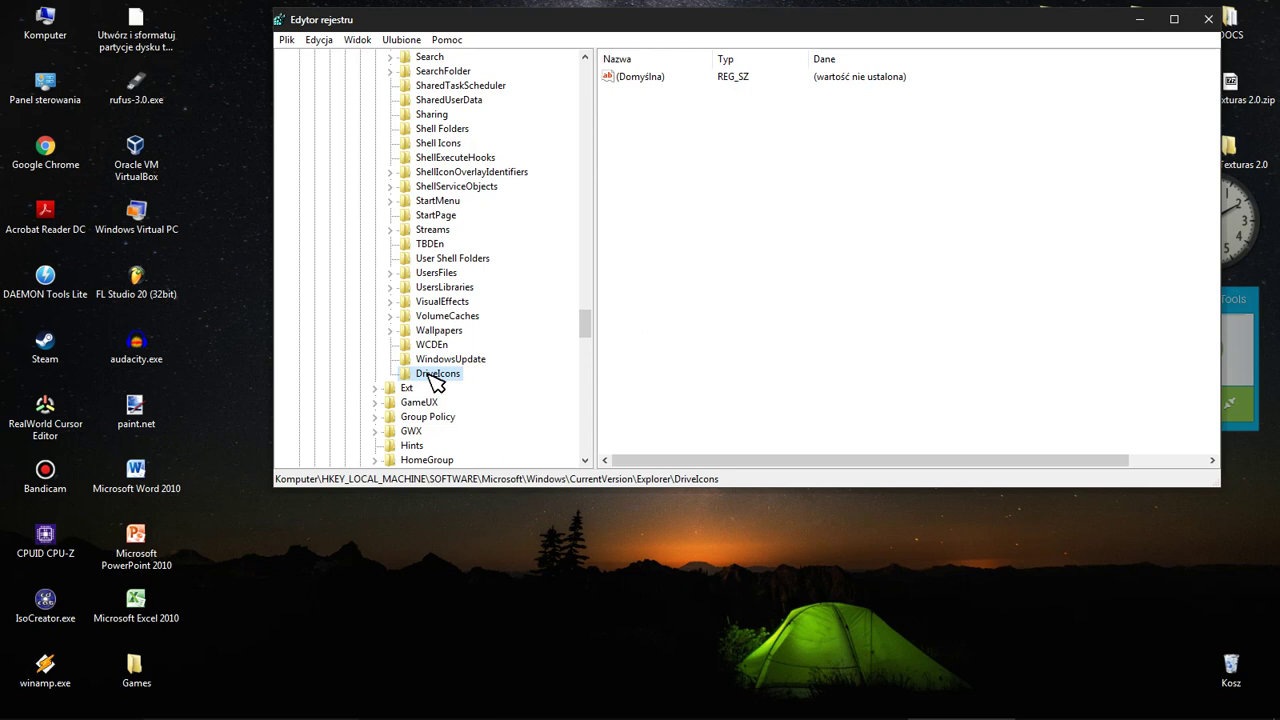
Create two subkeys named A and B under the DriveIcons key
right_click(435, 380)
mouse_move(537, 403)
left_click(598, 402)
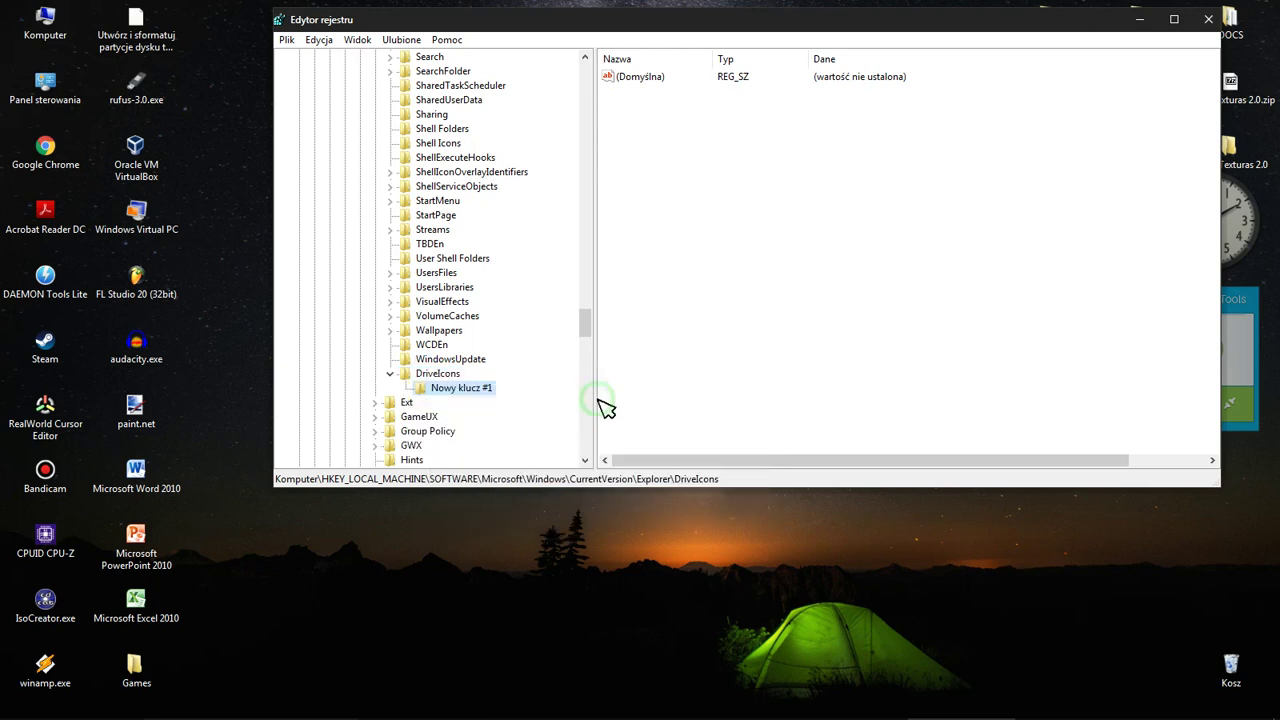
type("A")
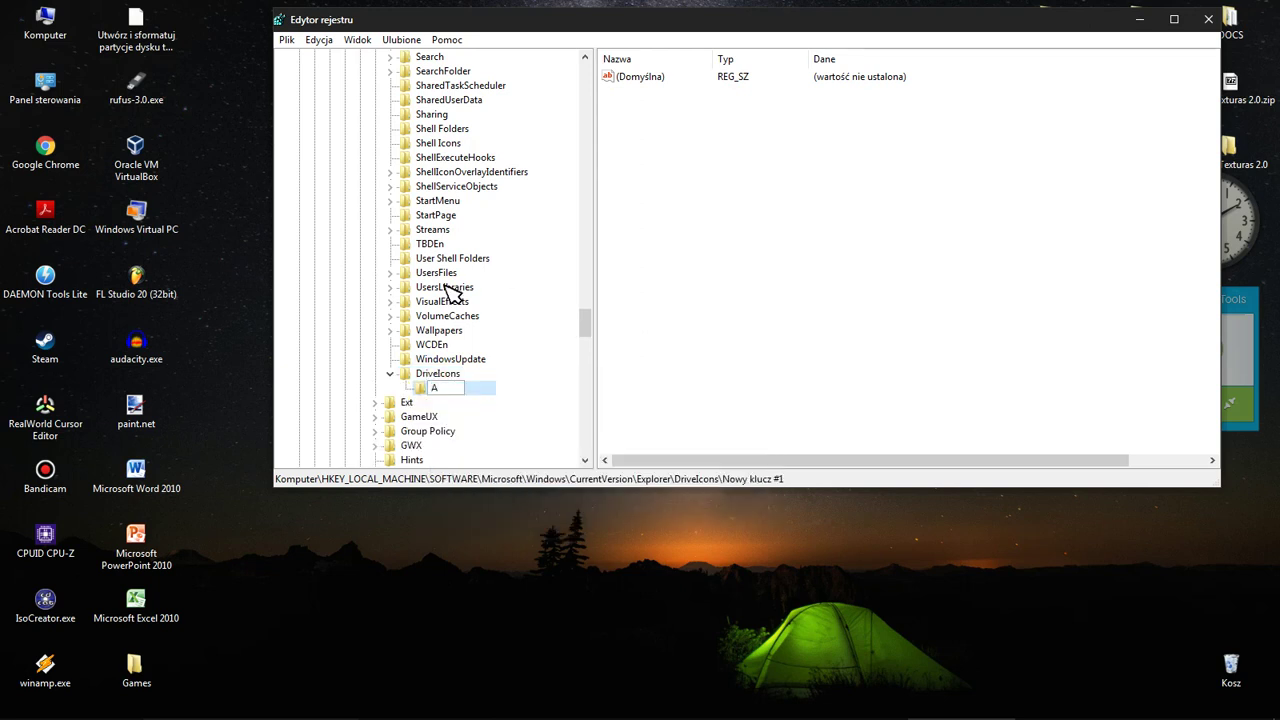
right_click(443, 373)
mouse_move(540, 403)
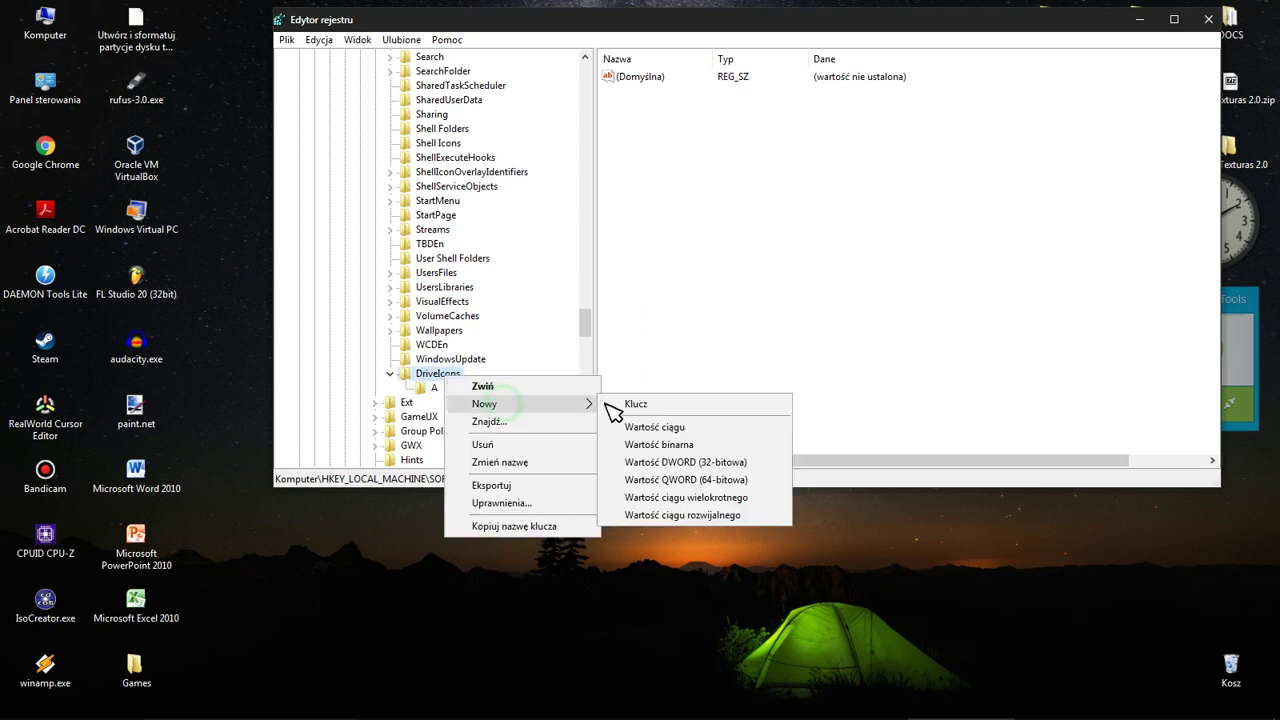
left_click(614, 405)
type("B")
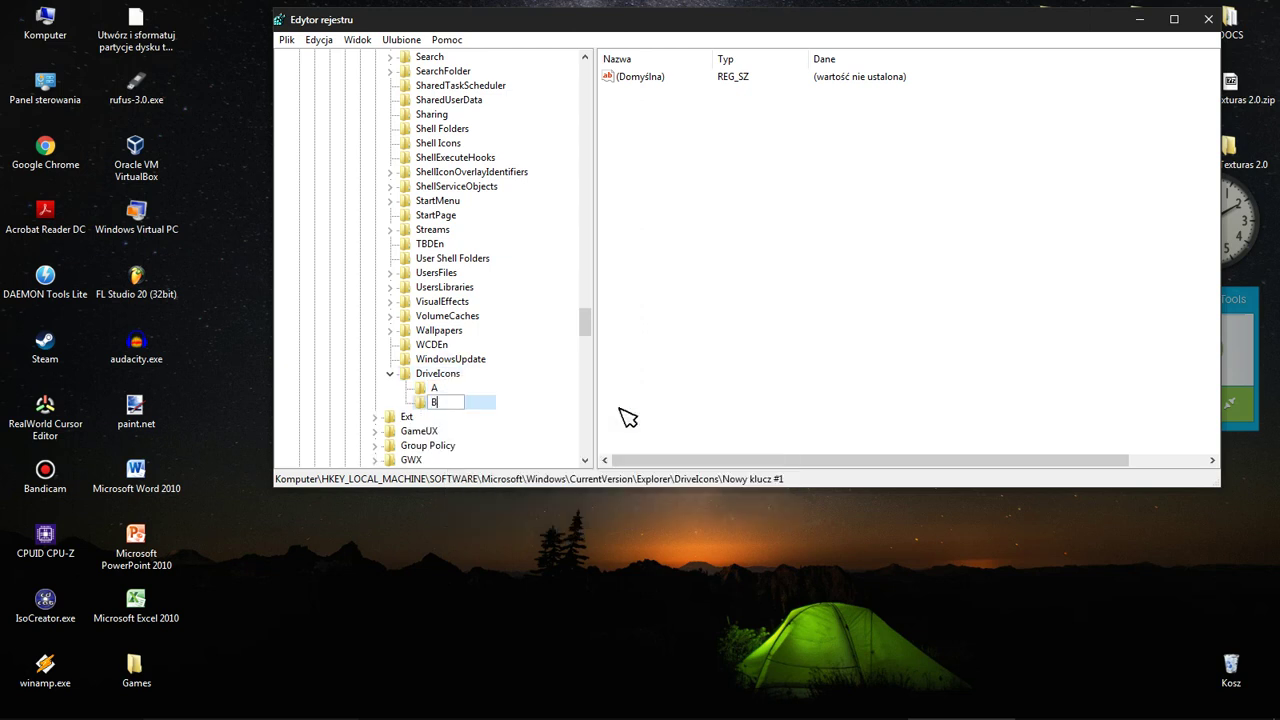
Add two more subkeys named C and D under the DriveIcons key
right_click(452, 379)
mouse_move(540, 403)
left_click(620, 405)
type("C")
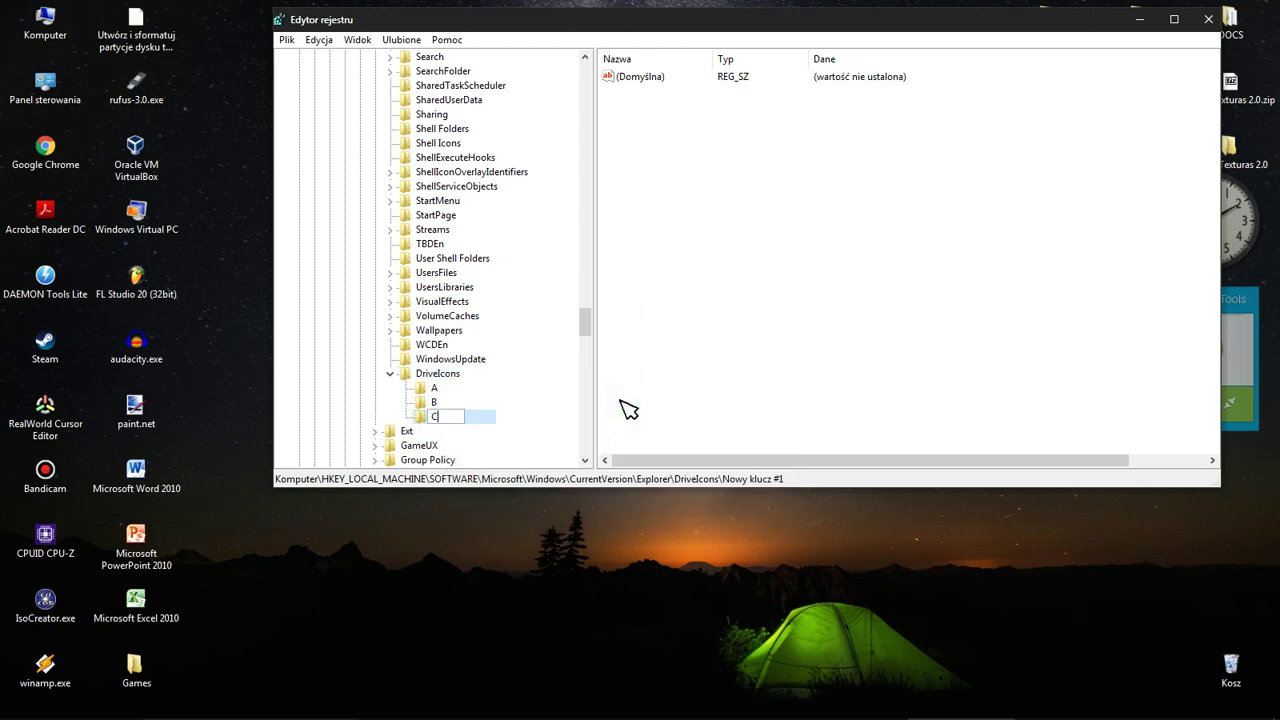
right_click(450, 376)
mouse_move(537, 409)
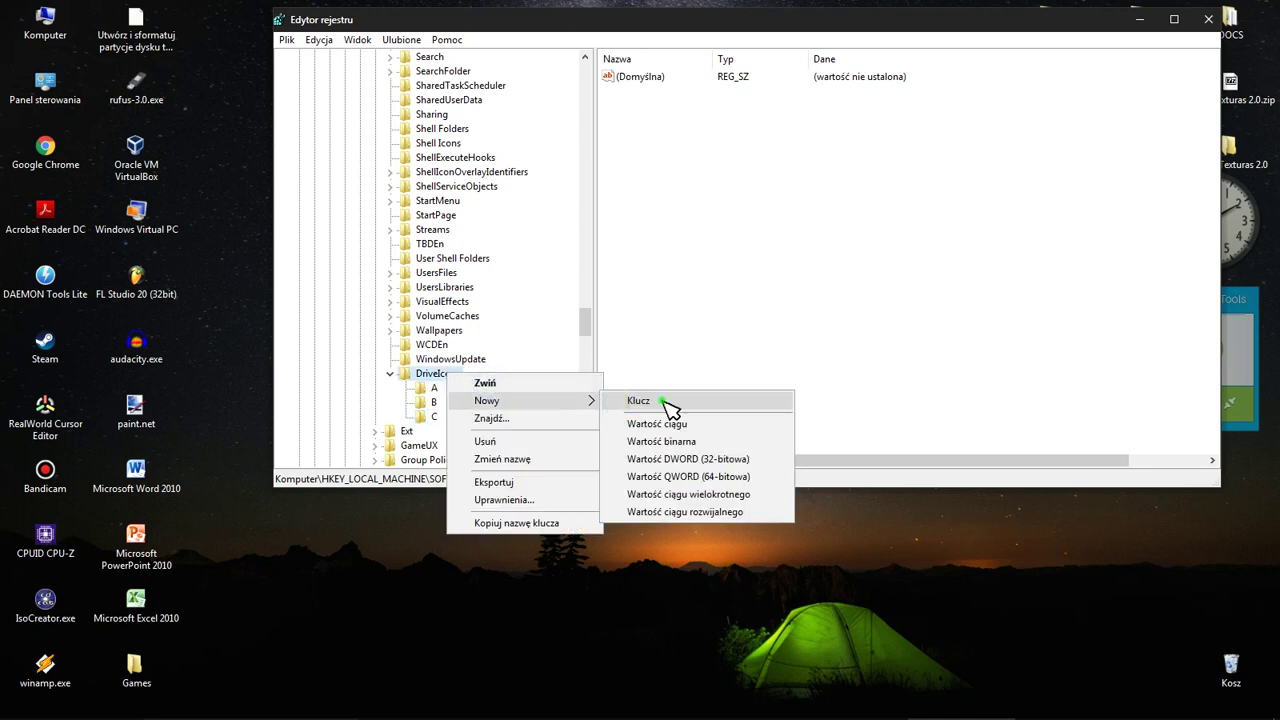
left_click(662, 404)
type("D")
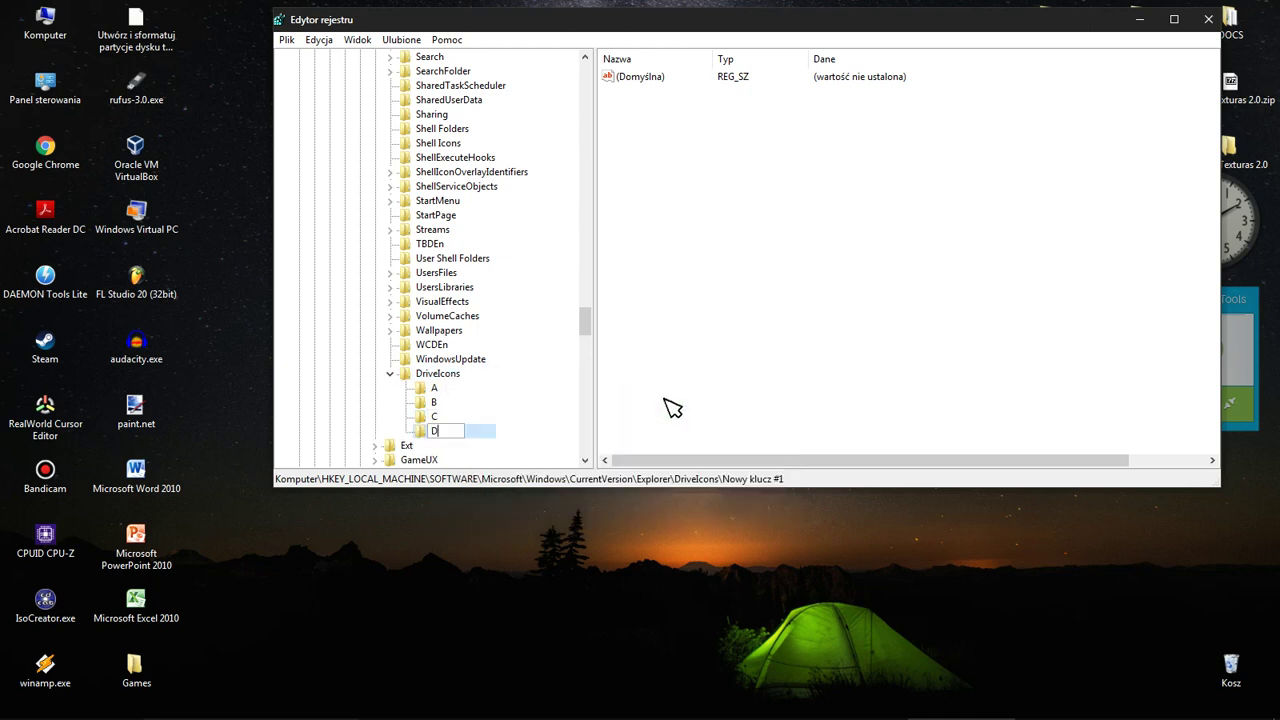
Add a subkey named S under the DriveIcons key
right_click(450, 376)
mouse_move(490, 404)
left_click(662, 404)
type("S")
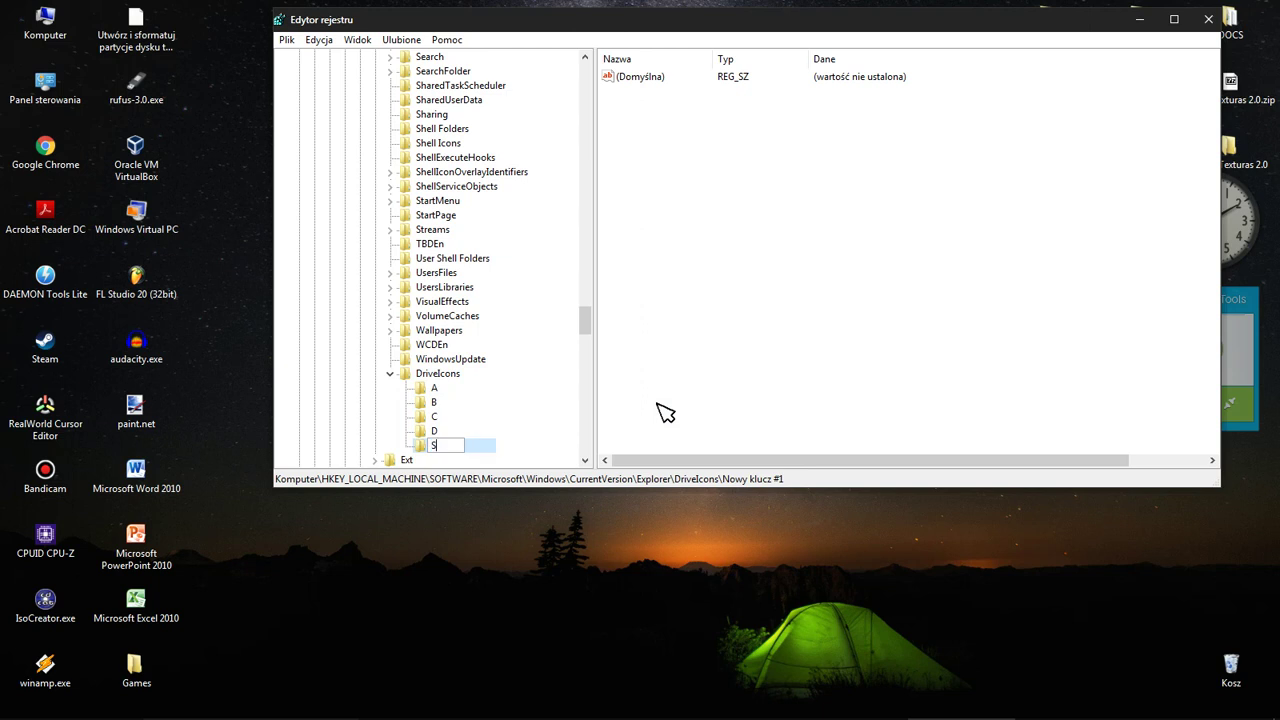
left_click(446, 317)
Create a subkey named DefaultIcon under the A key of DriveIcons
scroll(452, 335, "down", 2)
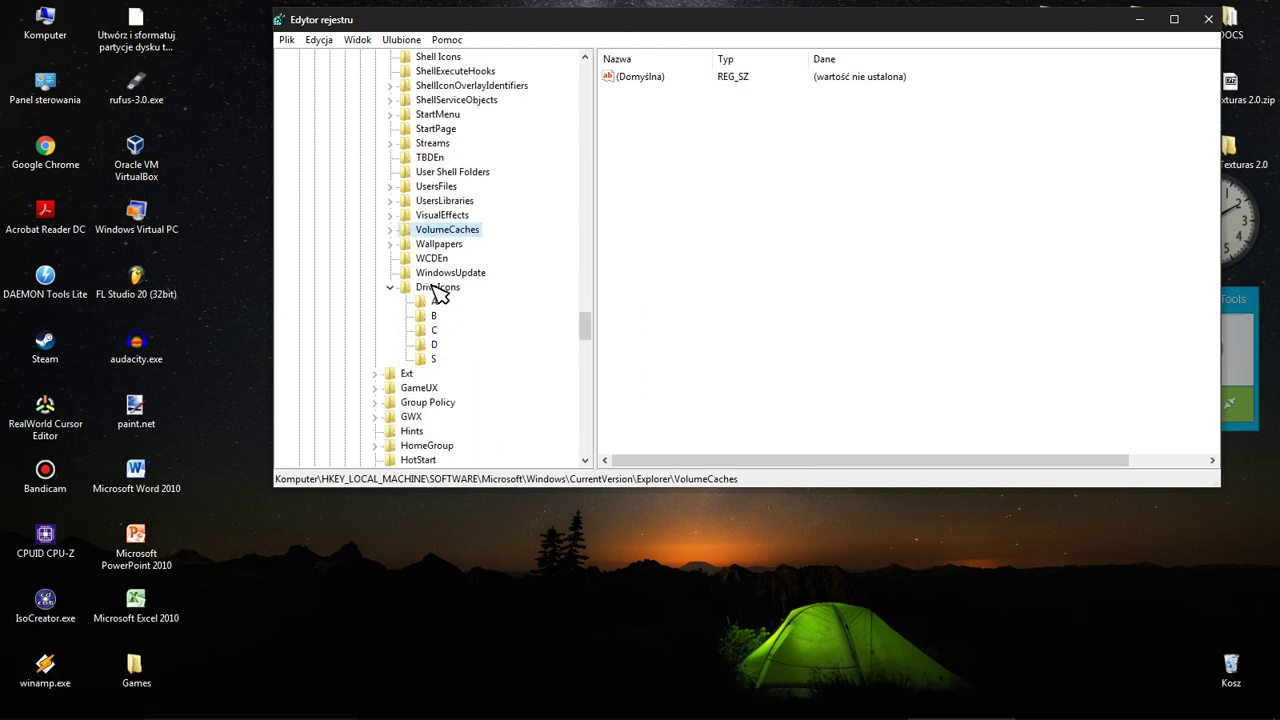
right_click(425, 303)
left_click(537, 330)
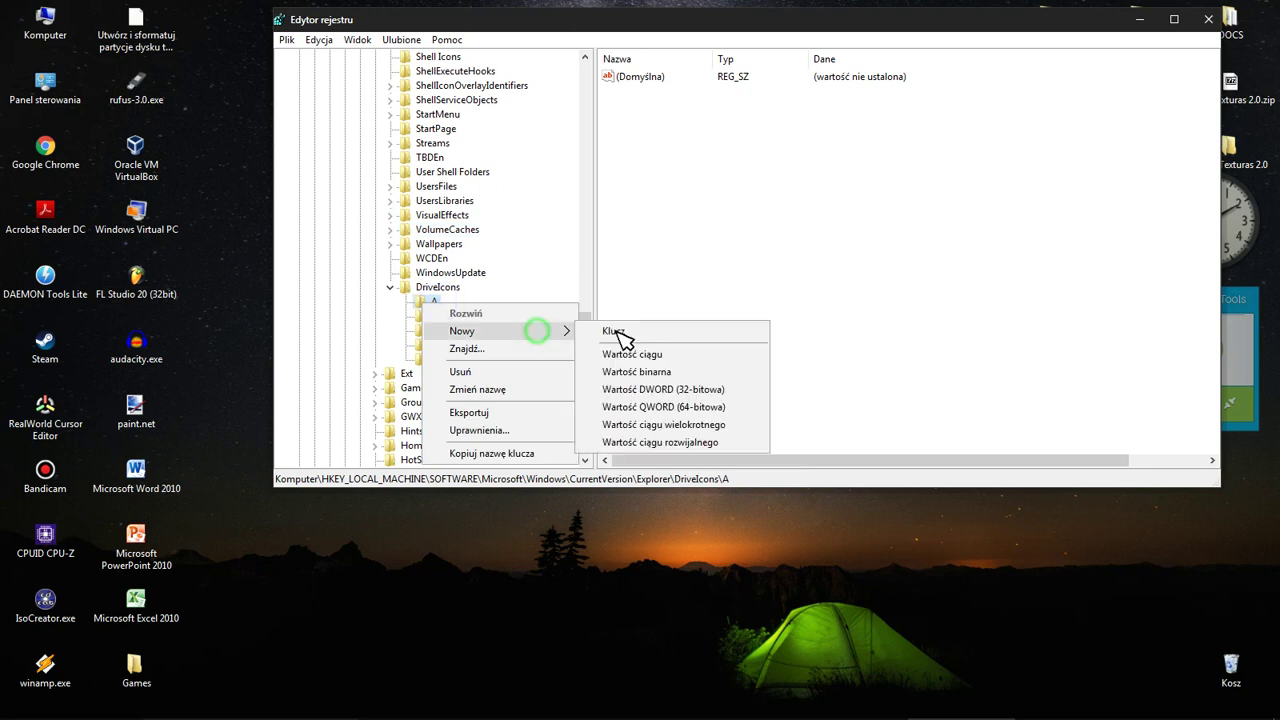
left_click(619, 331)
type("DefaultIco")
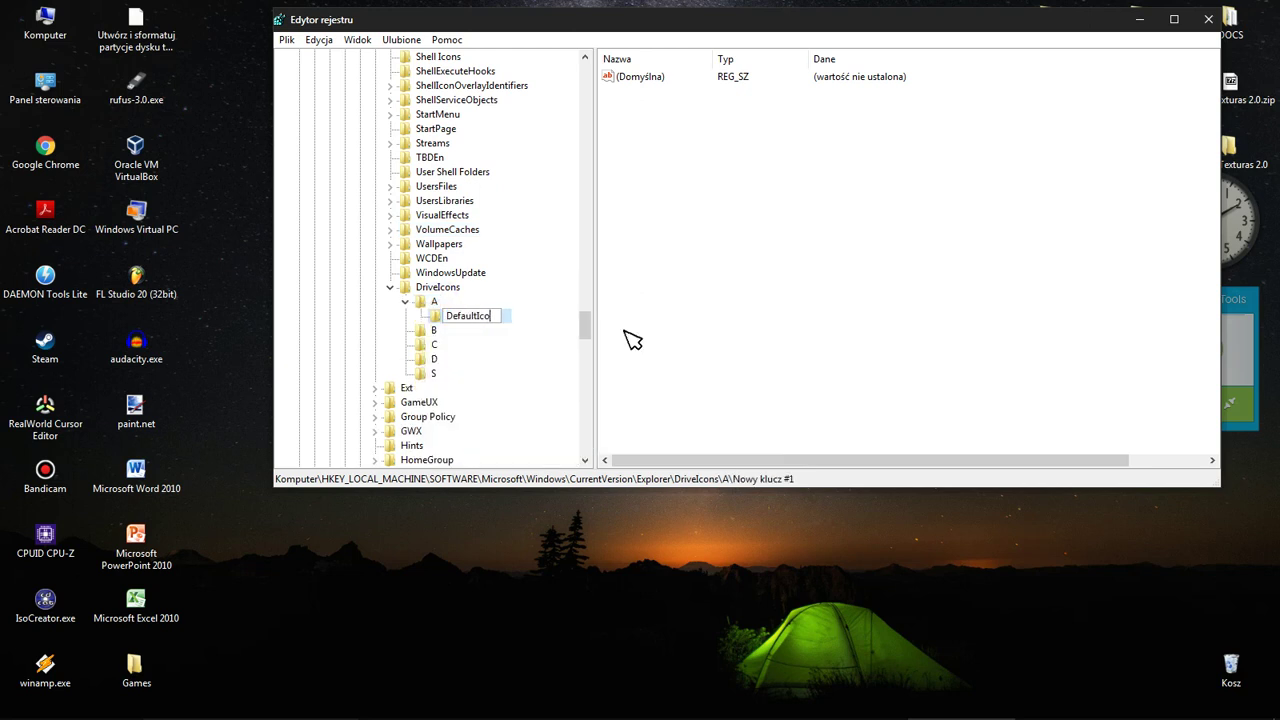
key("Return")
Create a subkey named DefaultIcon under the B key of DriveIcons
right_click(436, 333)
mouse_move(483, 364)
left_click(655, 364)
type("DefaultIcon")
left_click(437, 362)
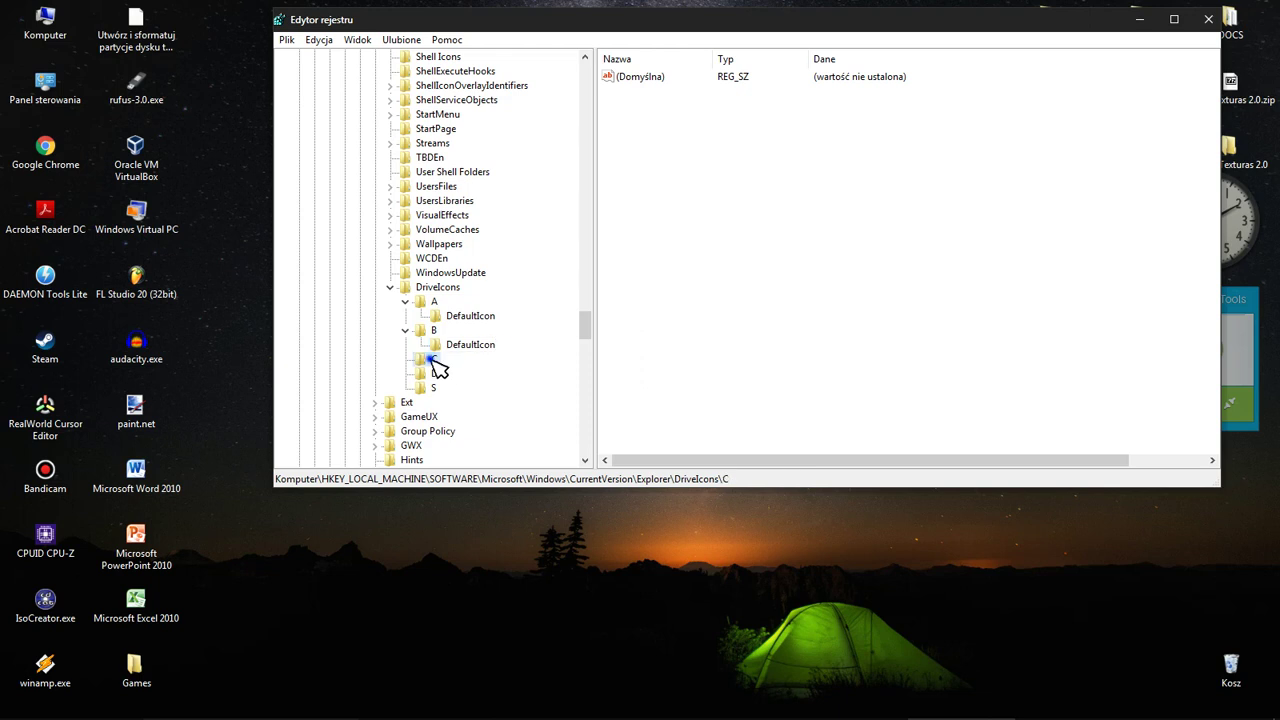
Create a subkey named DefaultIcon under the C key of DriveIcons
right_click(434, 362)
mouse_move(517, 391)
left_click(623, 393)
type("DefaultIcon")
key("Return")
Create a subkey named DefaultIcon under the D key of DriveIcons
right_click(432, 389)
mouse_move(565, 416)
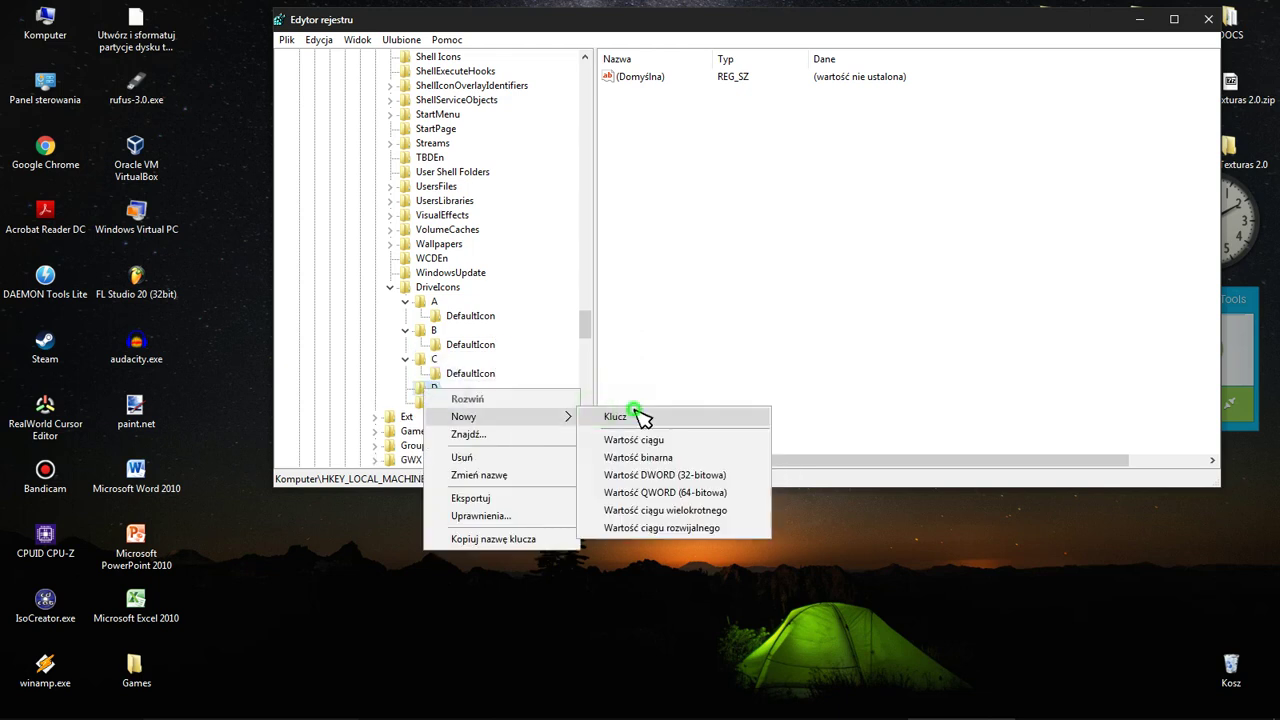
left_click(641, 417)
type("DefaultIcon")
key("Return")
Create a subkey named DefaultIcon under the S key of DriveIcons
right_click(427, 417)
mouse_move(531, 446)
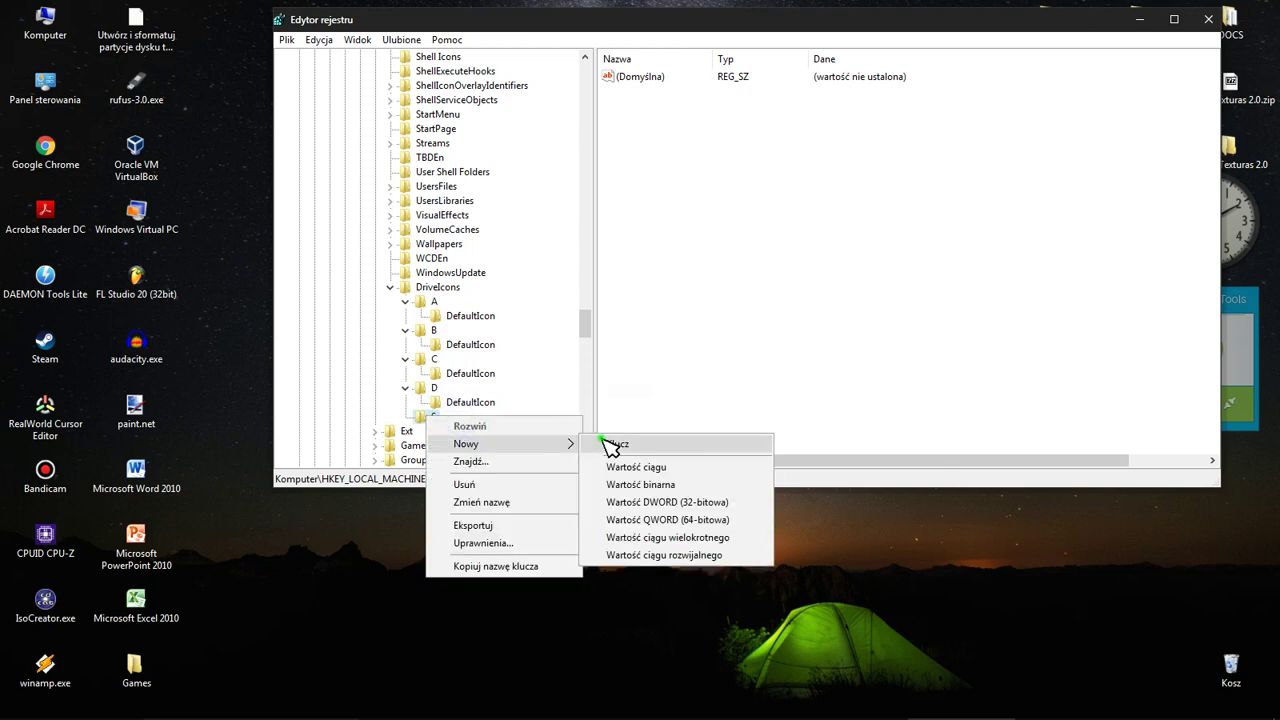
left_click(610, 445)
type("DefaultIcon")
key("Return")
Select the DefaultIcon subkey under A in DriveIcons and check drive A in the Computer window
scroll(540, 314, "down", 1)
scroll(540, 314, "down", 1)
scroll(540, 314, "up", 1)
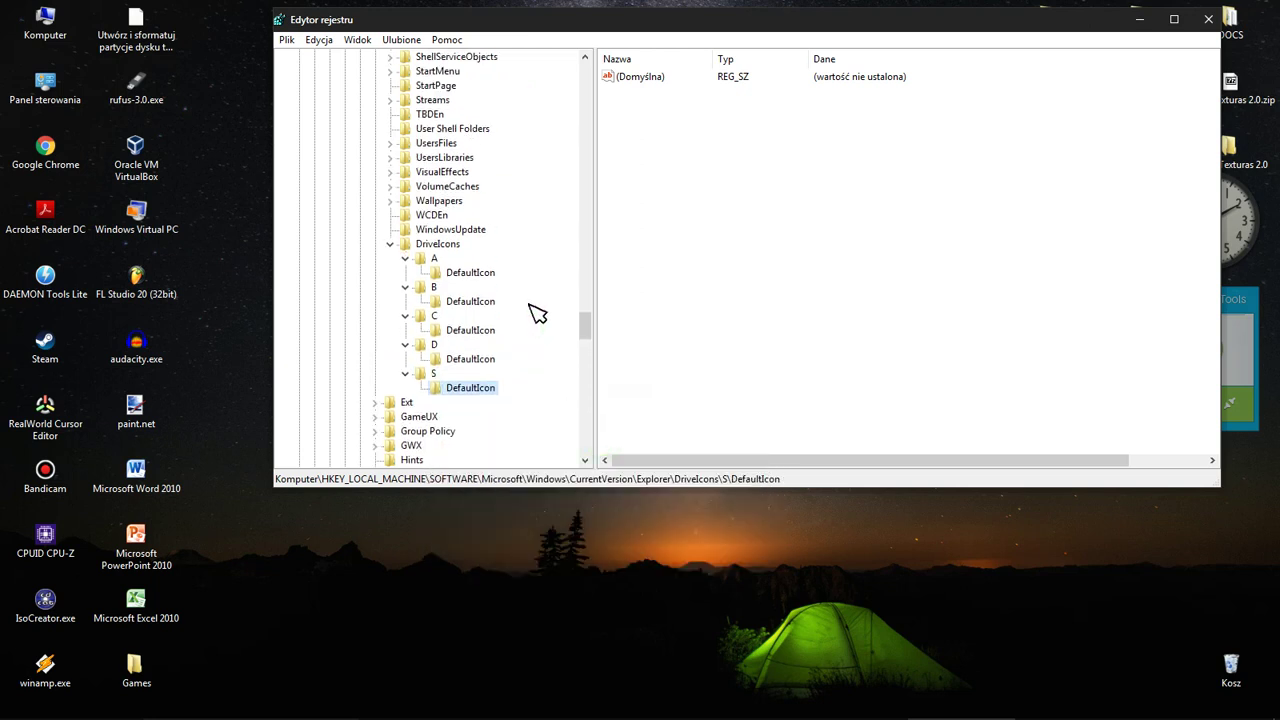
left_click(470, 276)
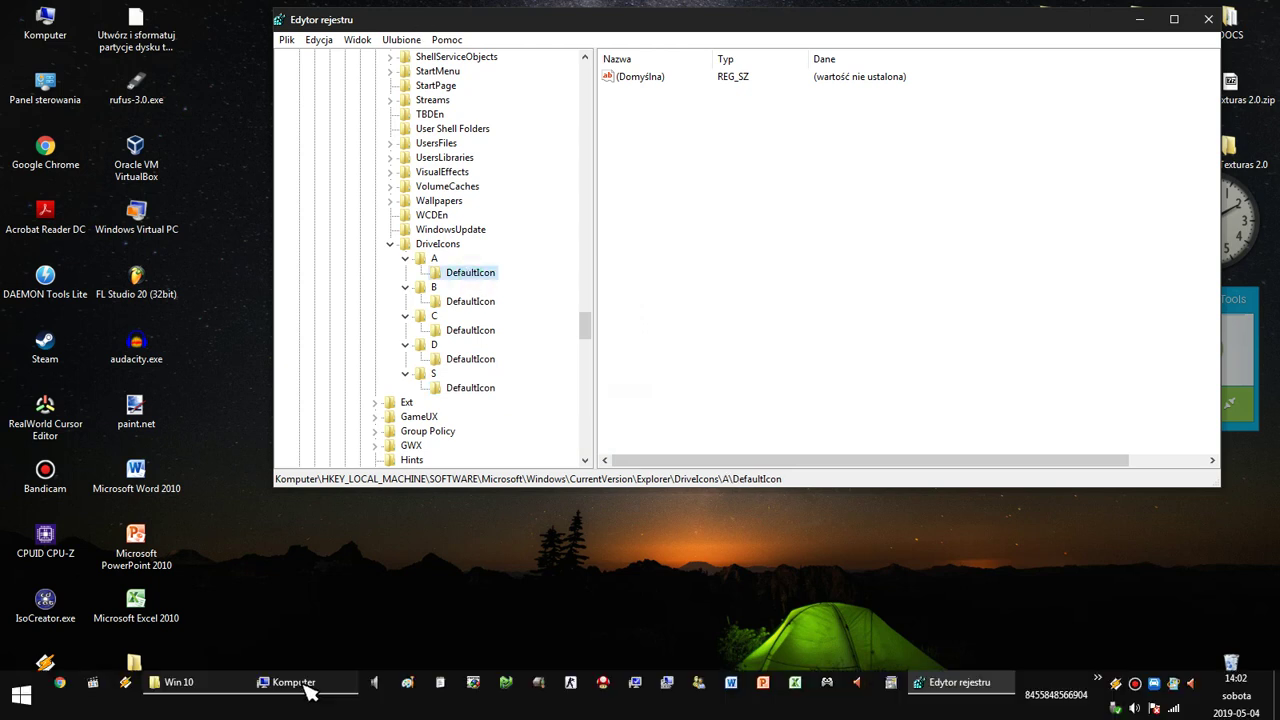
left_click(309, 688)
left_click(344, 145)
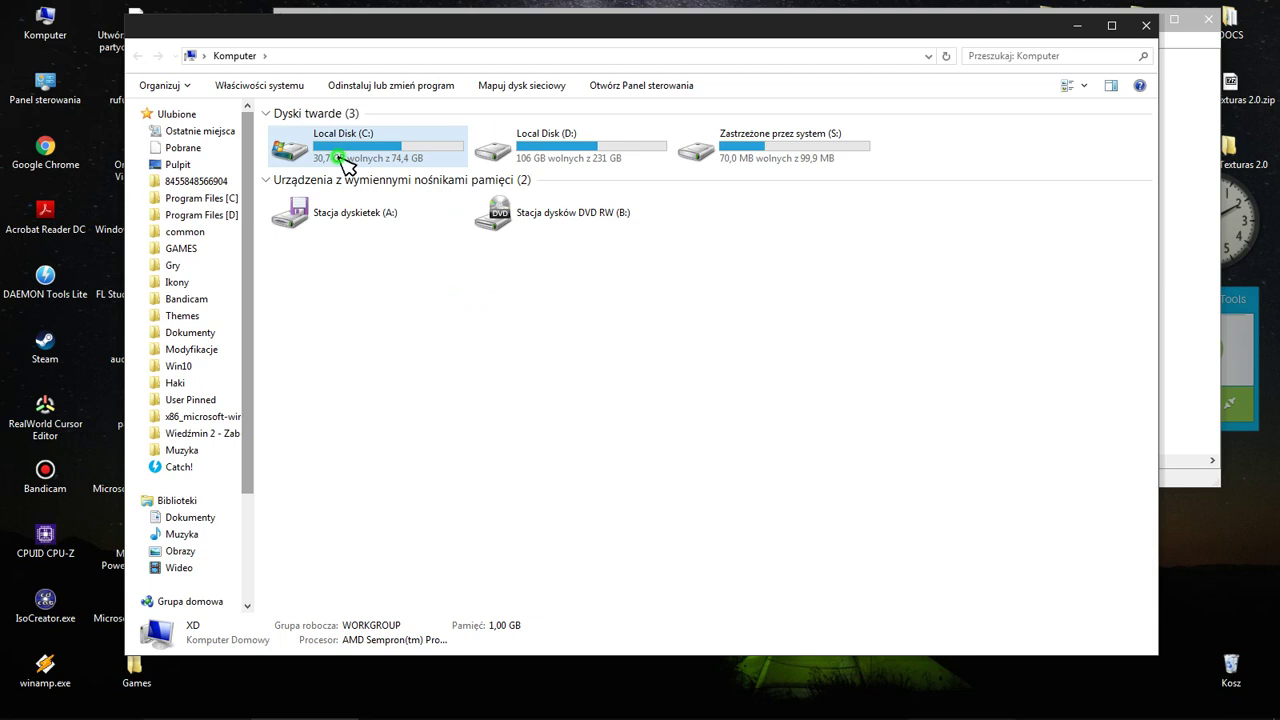
left_click(374, 216)
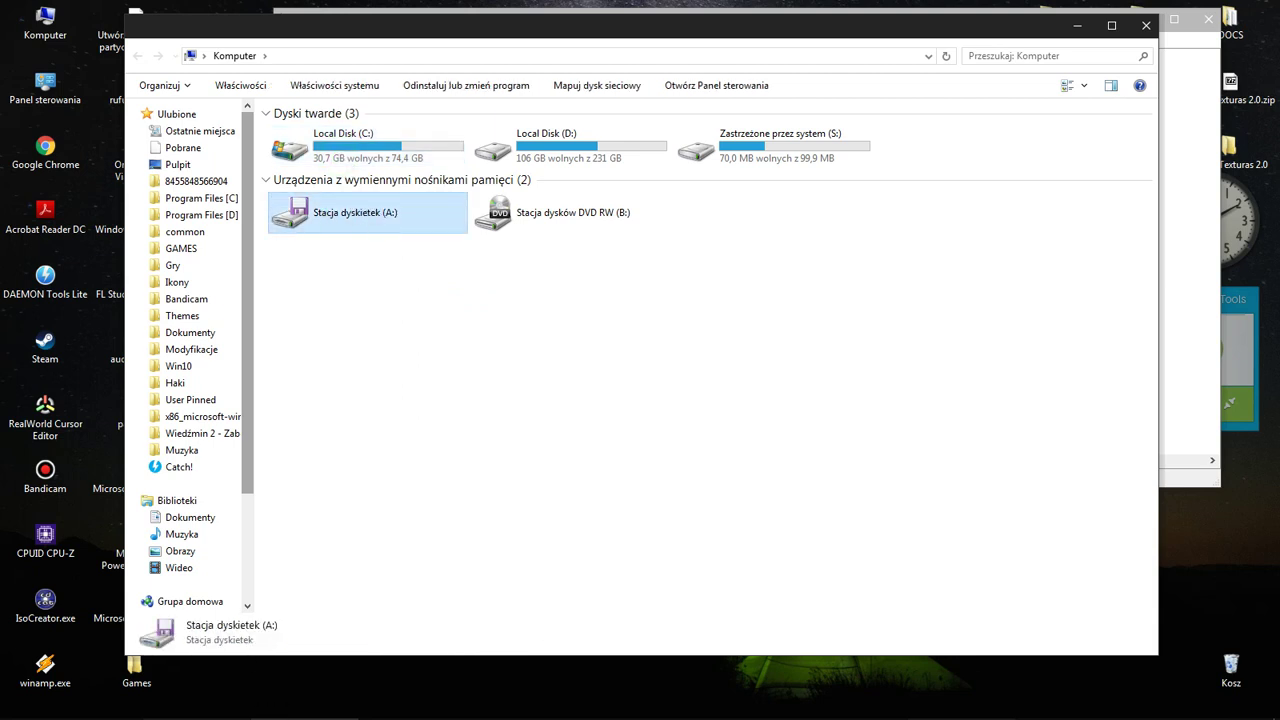
Switch to the Win 10 icon folder and copy the file name of the floppy drive icon imageres_28.ico
left_click(210, 695)
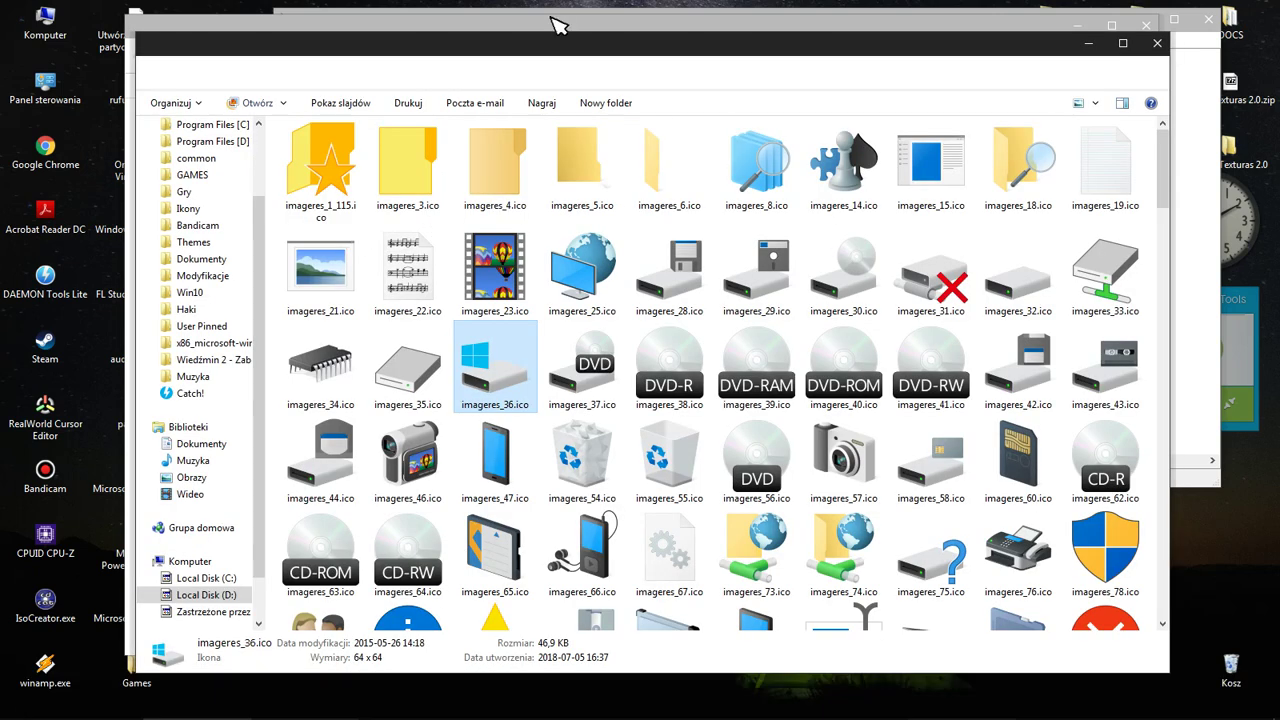
left_click_drag(485, 52, 385, 66)
left_click(490, 34)
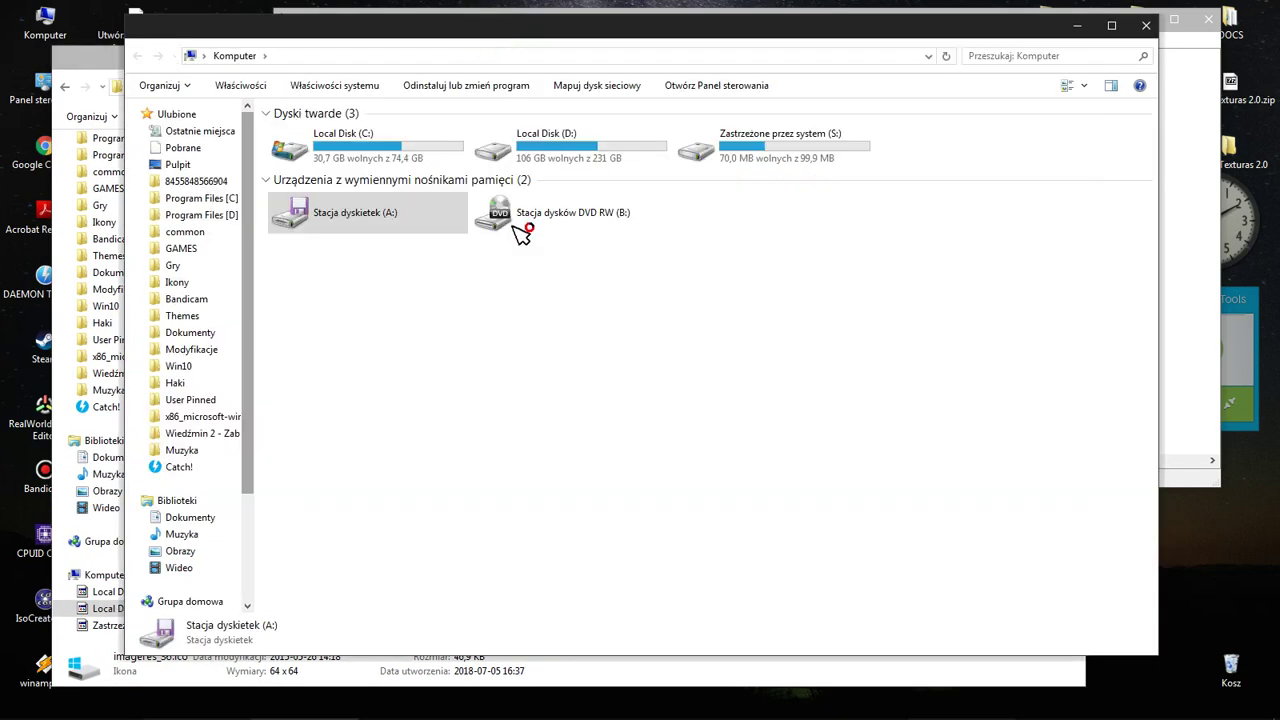
key("alt+Tab")
left_click(582, 318)
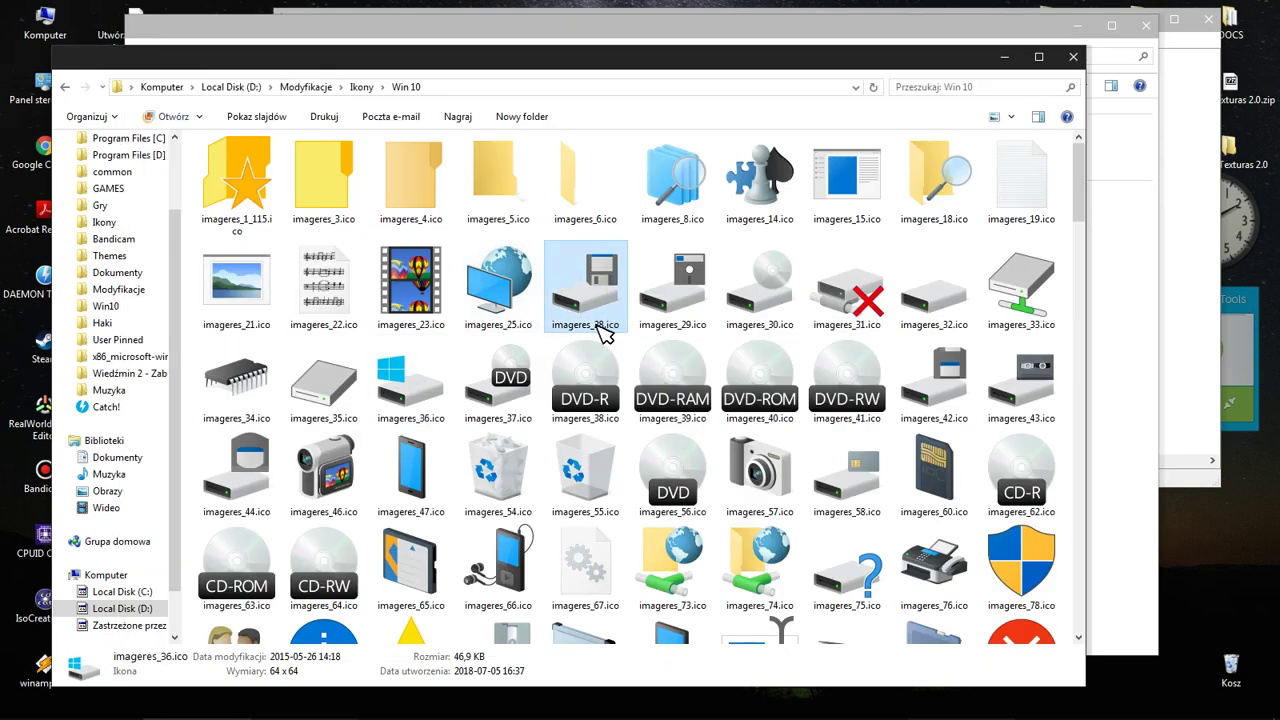
left_click(597, 328)
key("ctrl+c")
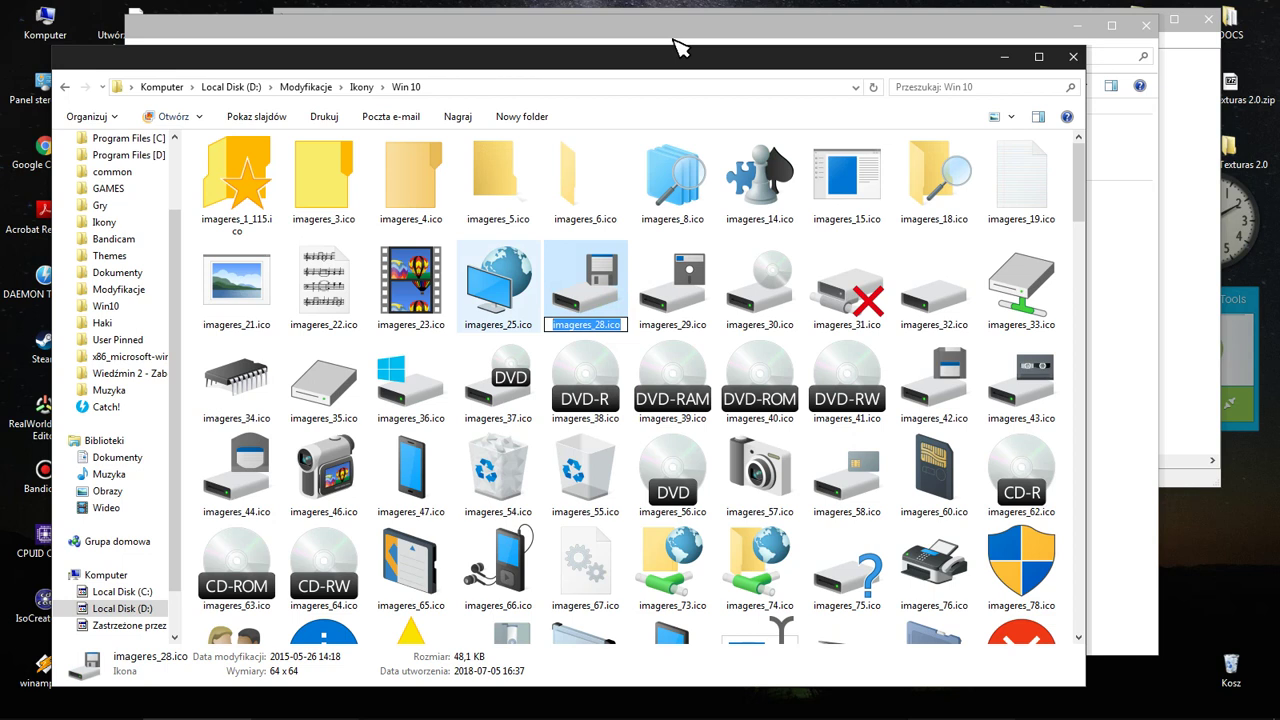
key("alt+Tab")
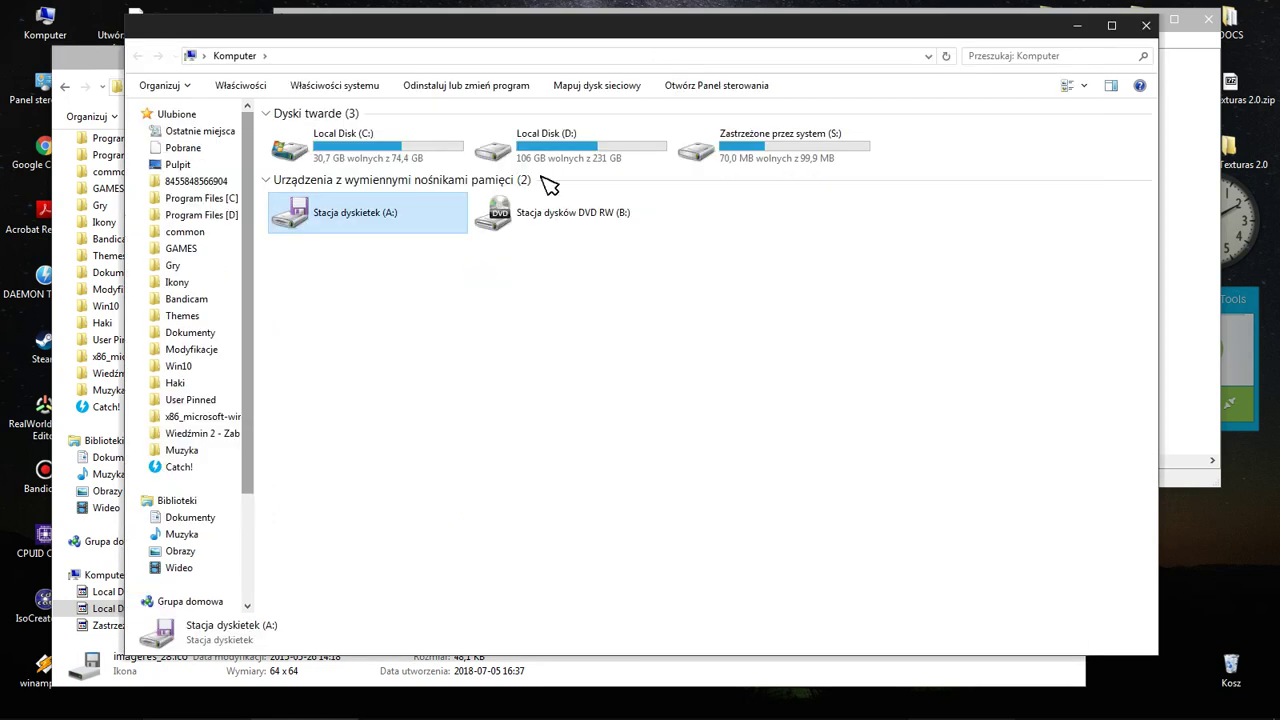
In Registry Editor, set the default value of A's DefaultIcon to "D:\Modyfikacje\Ikony\Win 10\imageres_28.ico", including the quotes, and copy the path
left_click(680, 10)
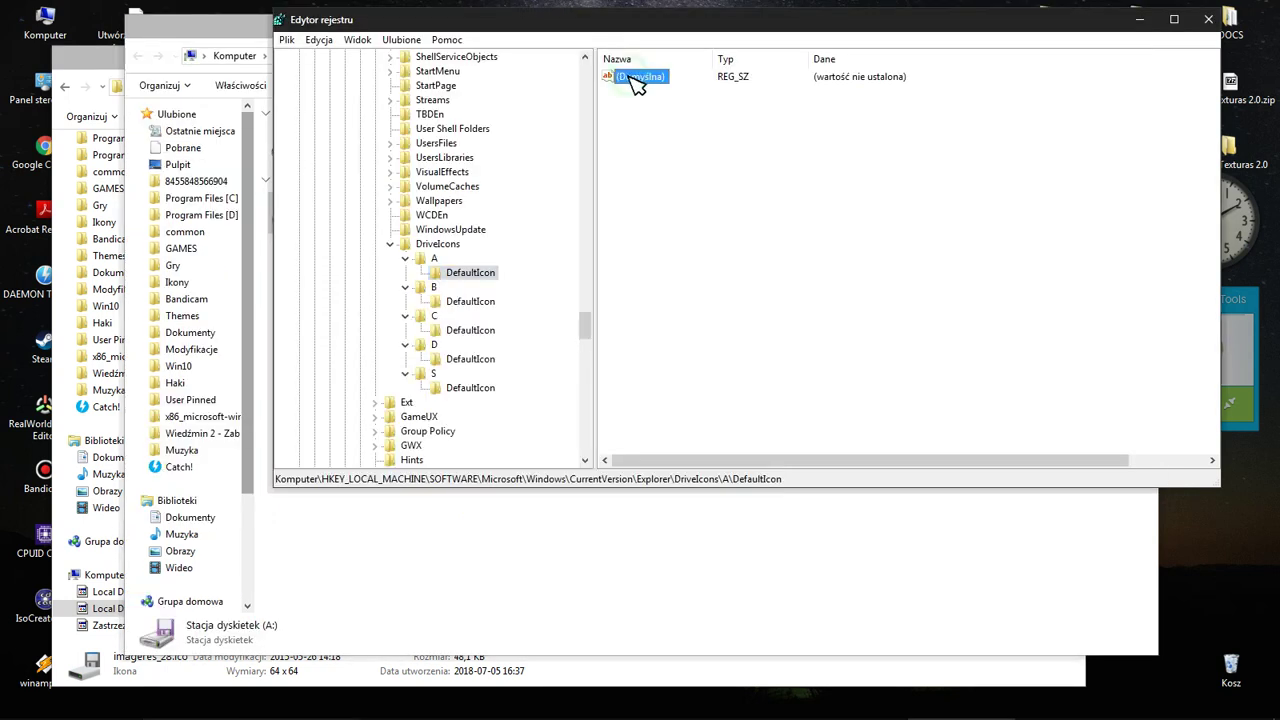
double_click(636, 77)
left_click_drag(772, 175, 794, 147)
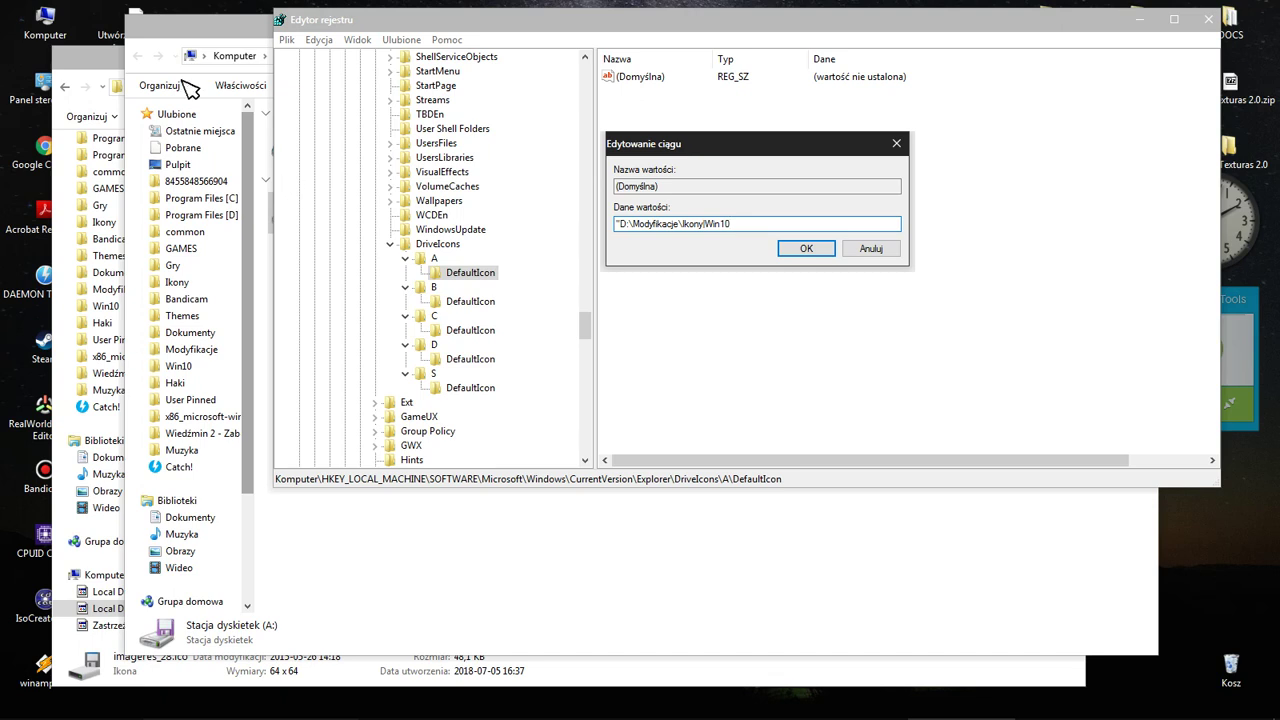
left_click(110, 63)
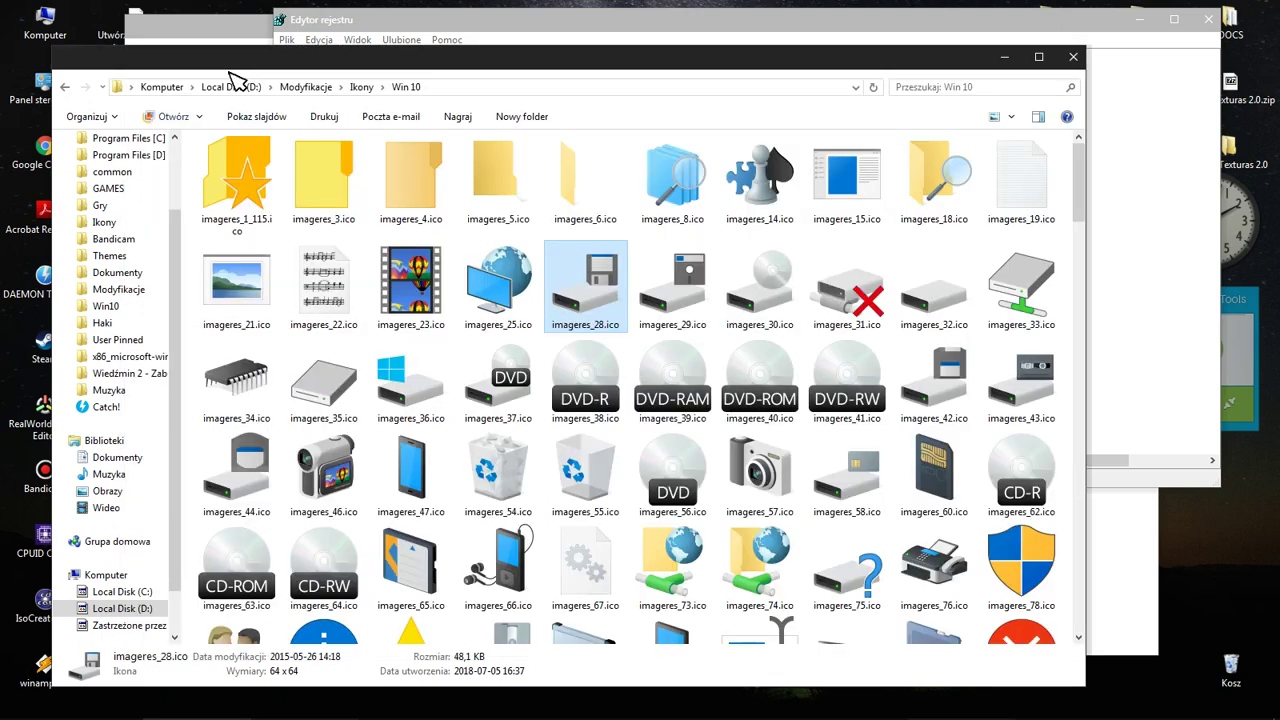
key("alt+Tab")
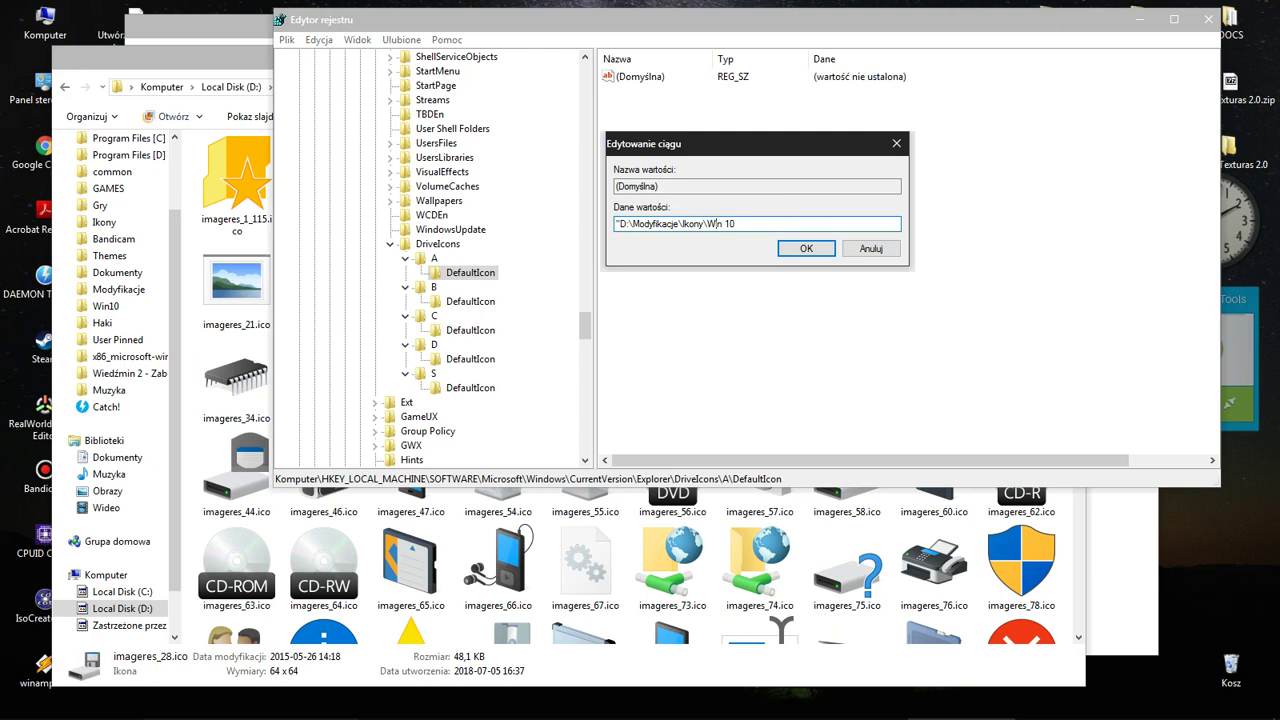
key("ctrl+v")
left_click_drag(798, 226, 620, 222)
key("ctrl+c")
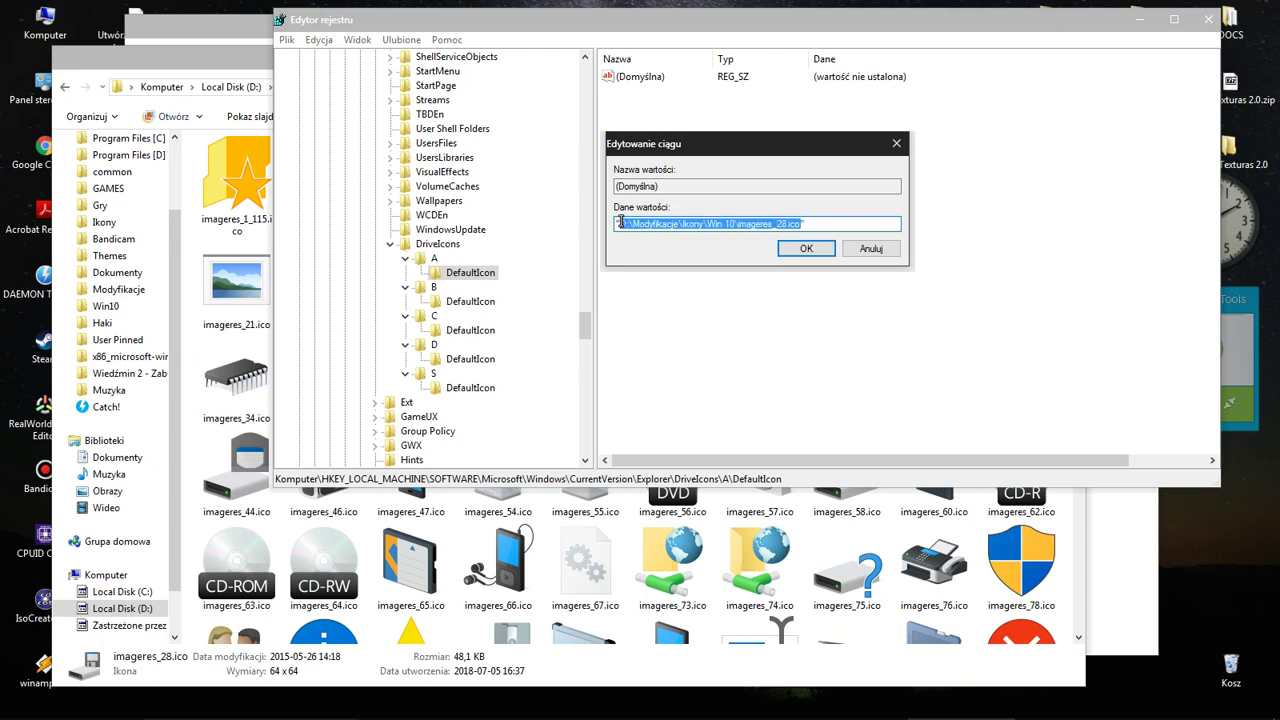
left_click(806, 249)
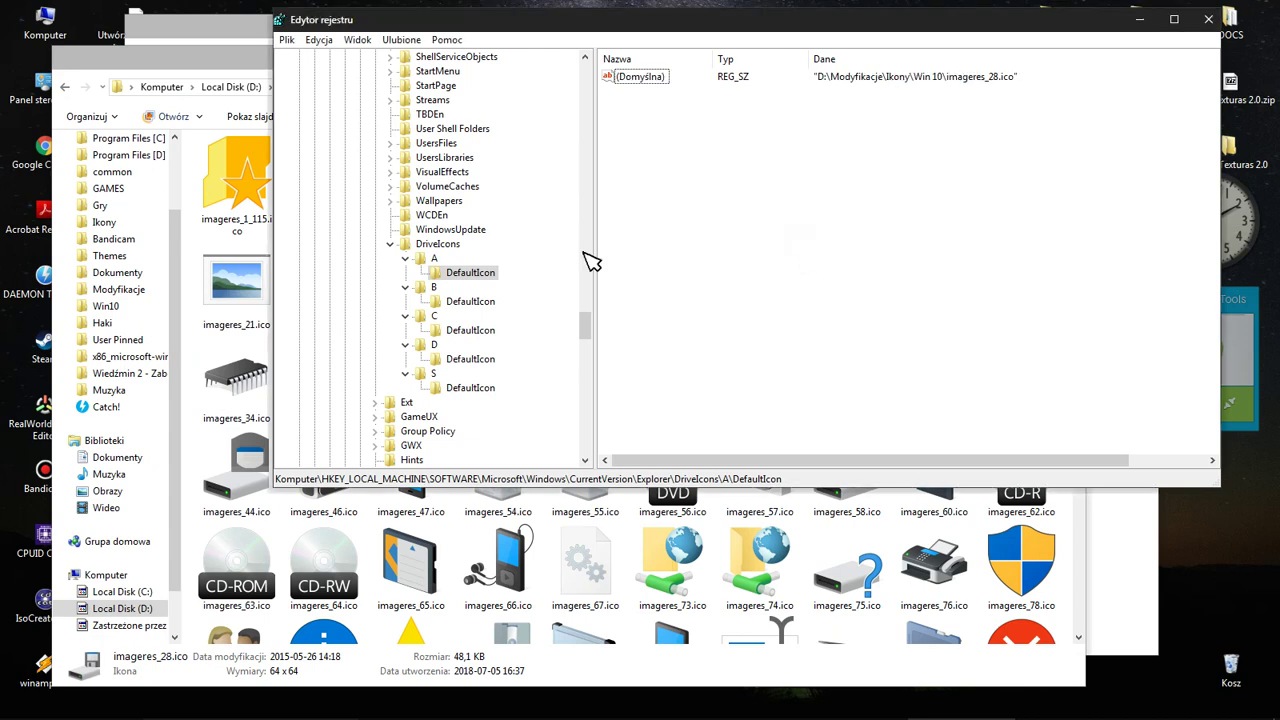
mouse_move(837, 90)
left_mouse_down()
mouse_move(1043, 80)
mouse_move(1033, 84)
left_mouse_up()
Select the DefaultIcon subkey under B and pick the DVD drive icon imageres_37.ico in the Win 10 folder
left_click(466, 302)
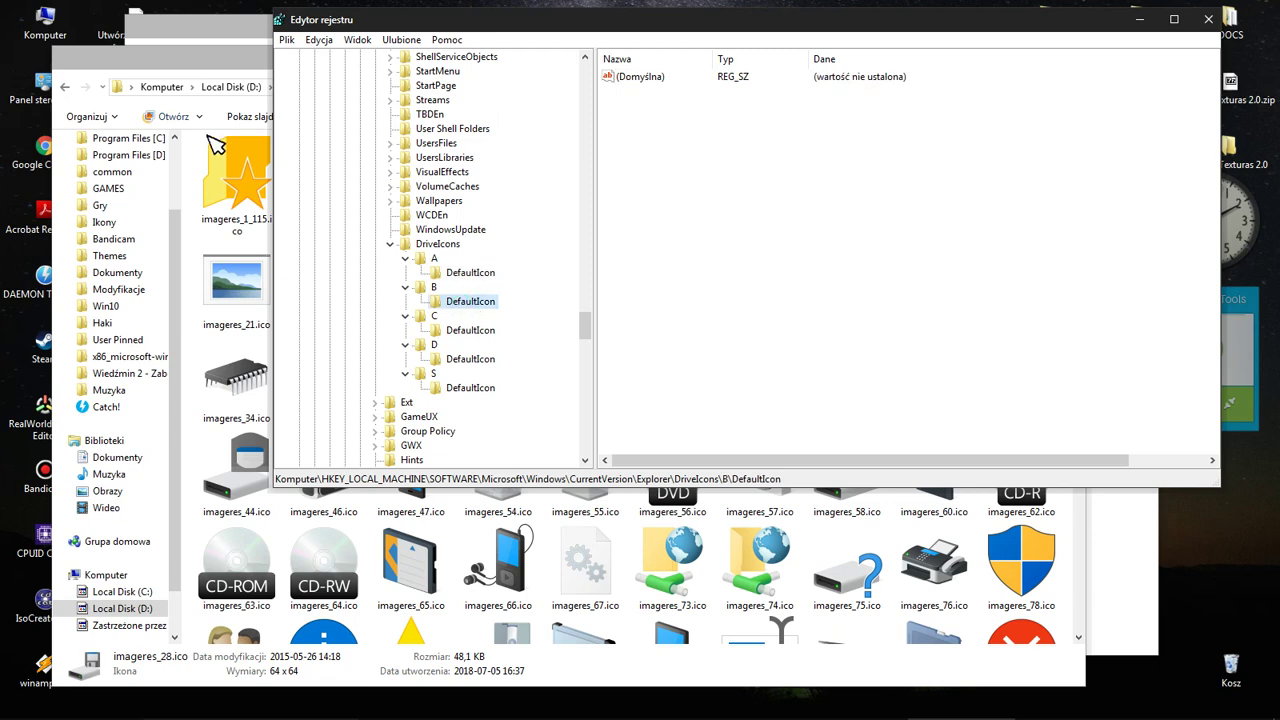
left_click(245, 60)
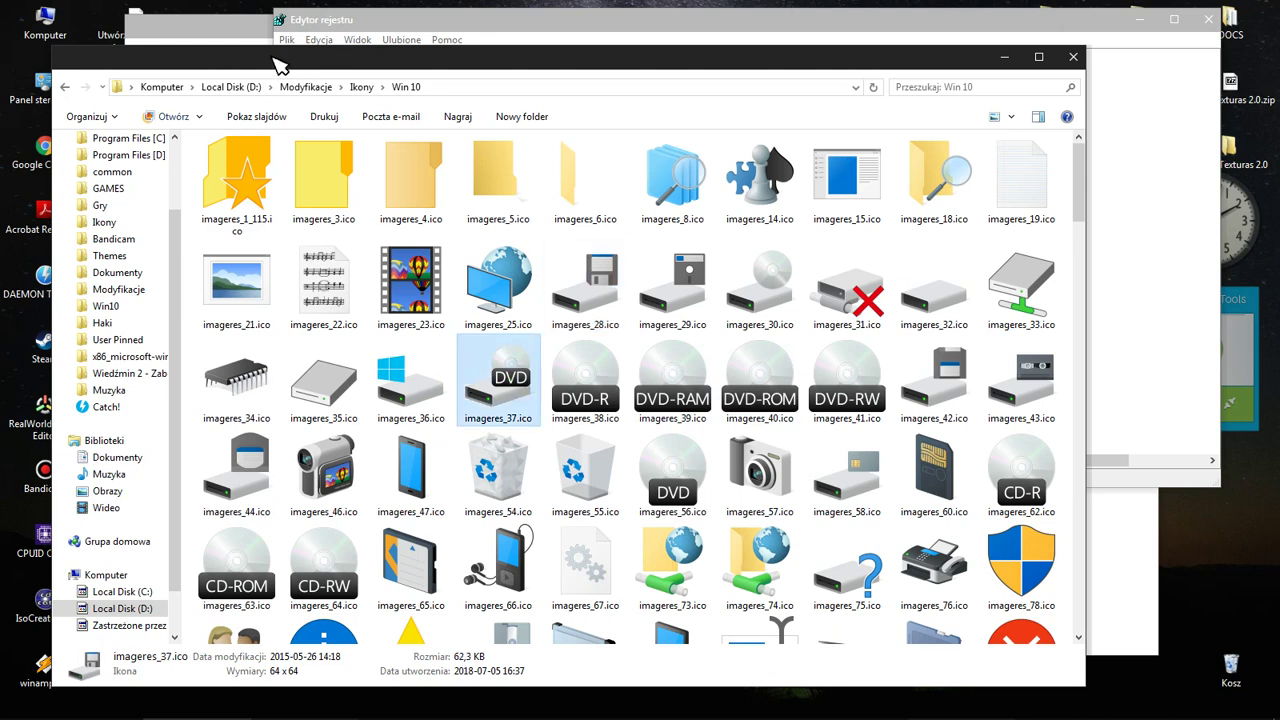
key("super+e")
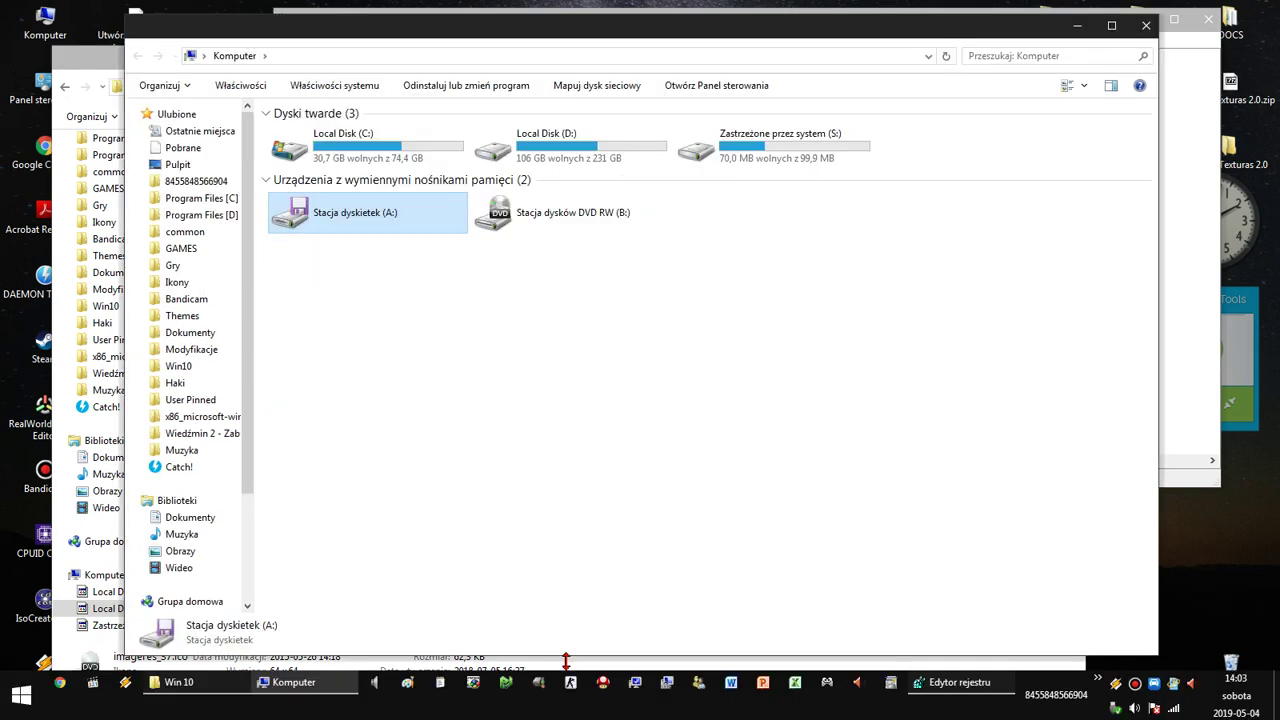
key("alt+Tab")
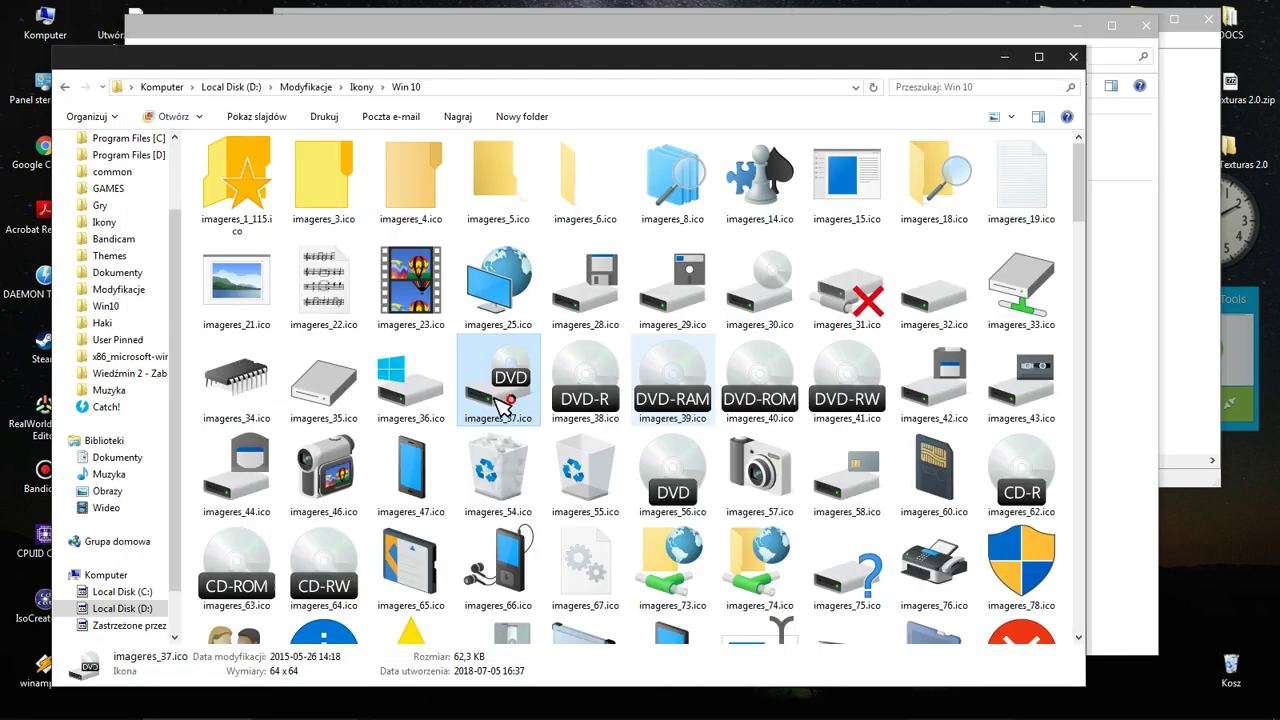
left_click(805, 31)
left_click(812, 14)
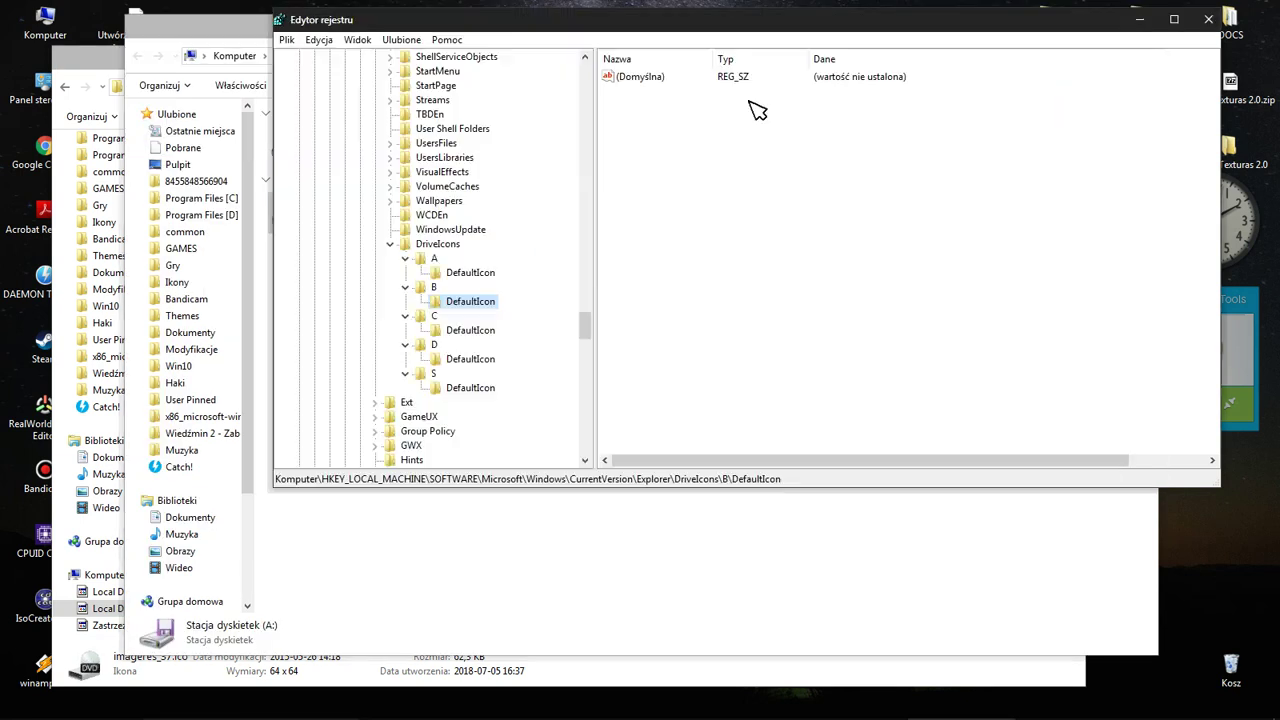
Set the default value of B's DefaultIcon to "D:\Modyfikacje\Ikony\Win 10\imageres_37.ico", including the quotes, and copy the whole path
left_click(622, 76)
left_click(574, 168)
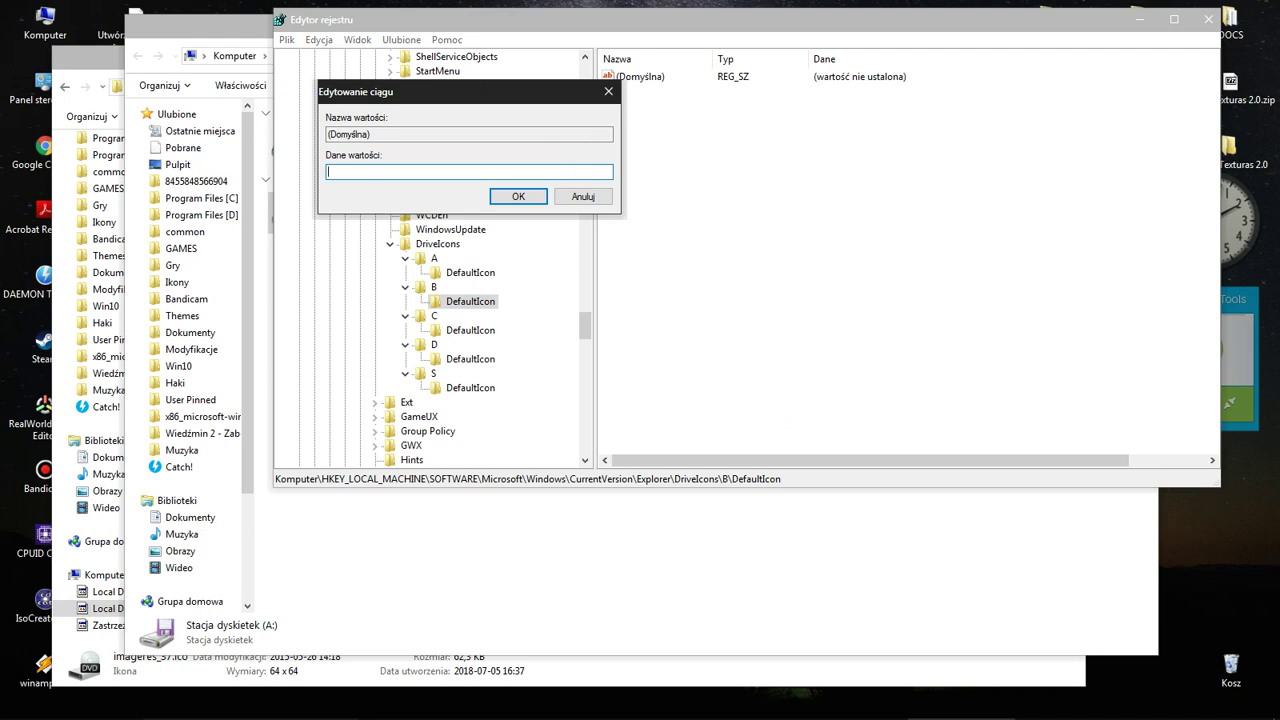
type("\"")
key("ctrl+v")
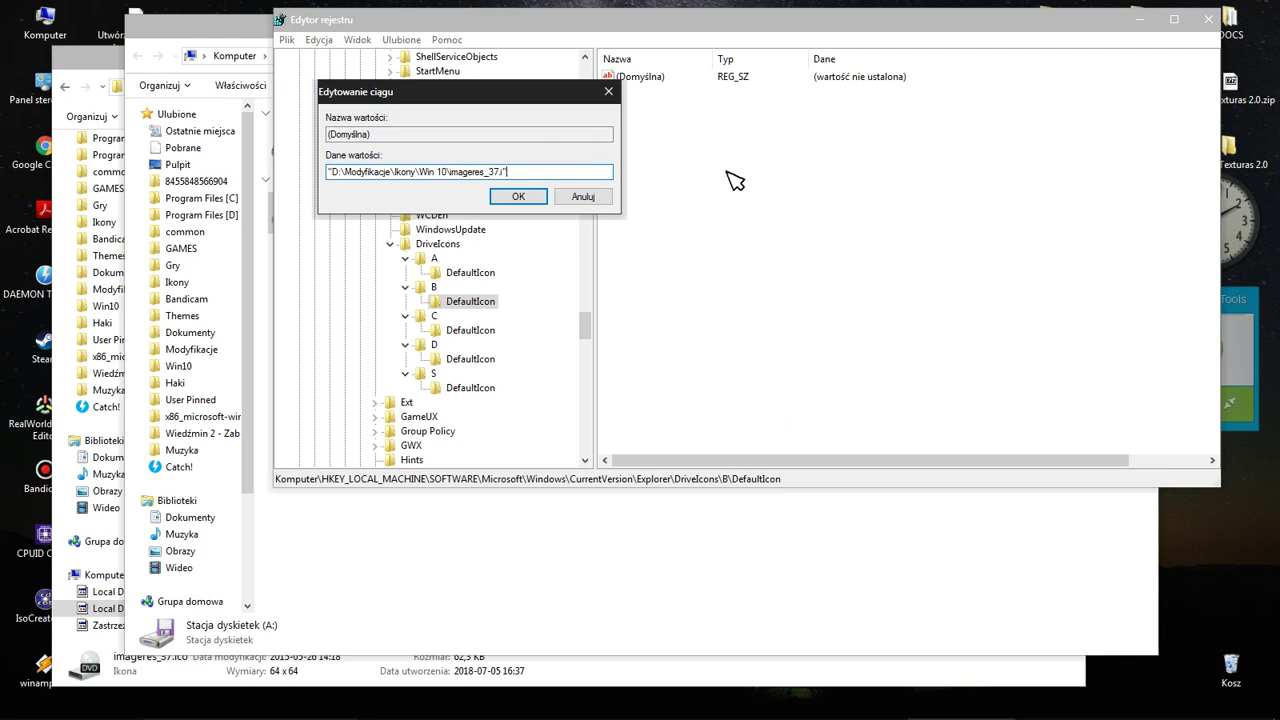
key("ctrl+a")
key("ctrl+c")
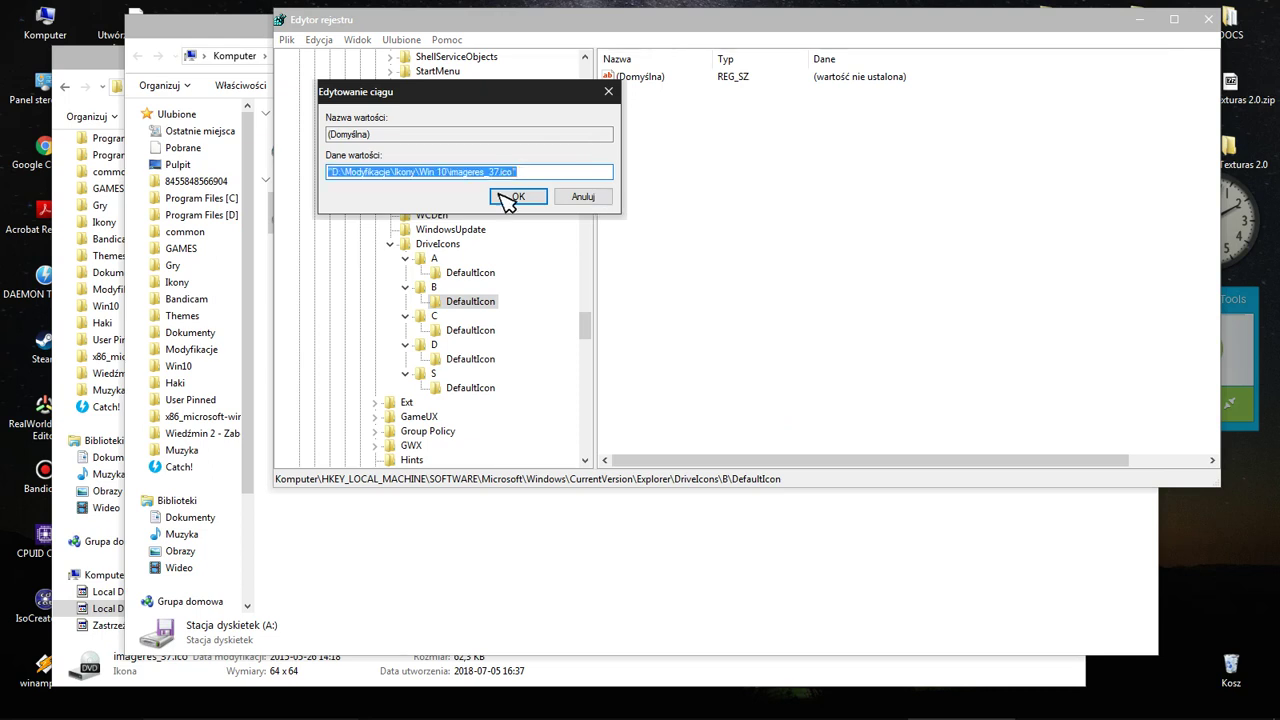
key("Return")
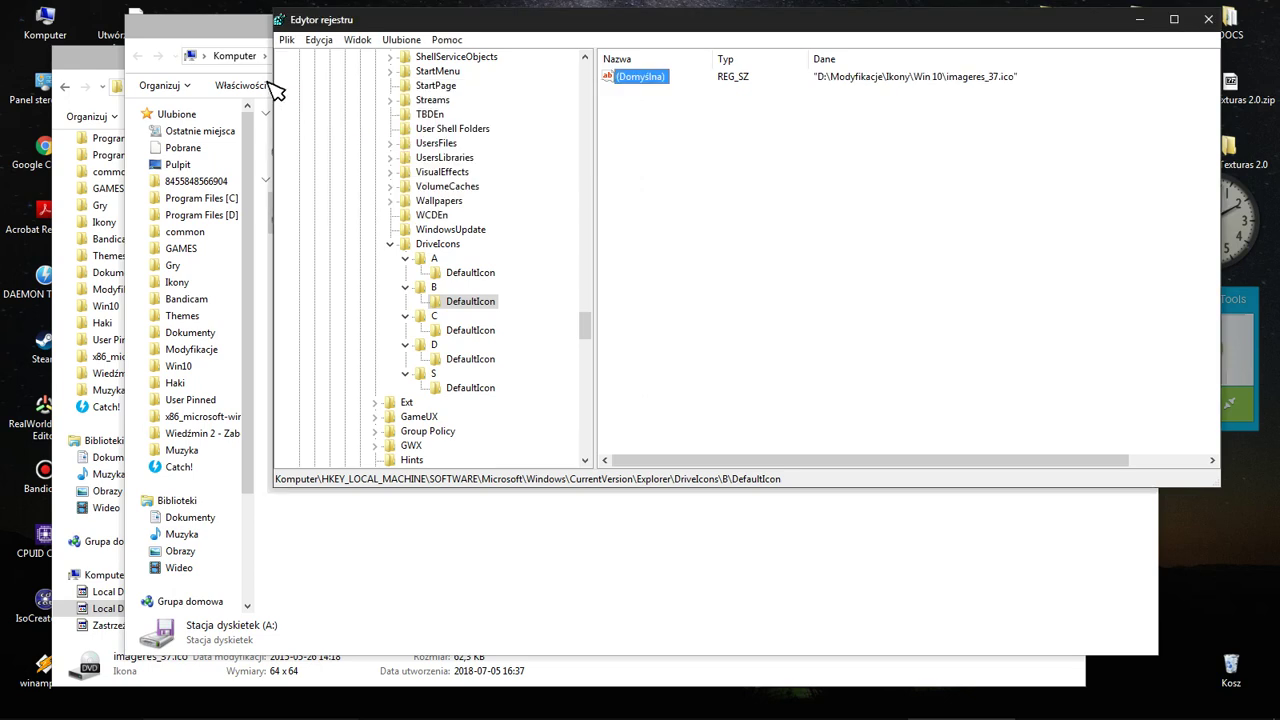
Select the DefaultIcon subkey under C and browse the Win 10 folder for the Windows drive icon, picking imageres_36.ico
left_click(460, 330)
key("alt+Tab")
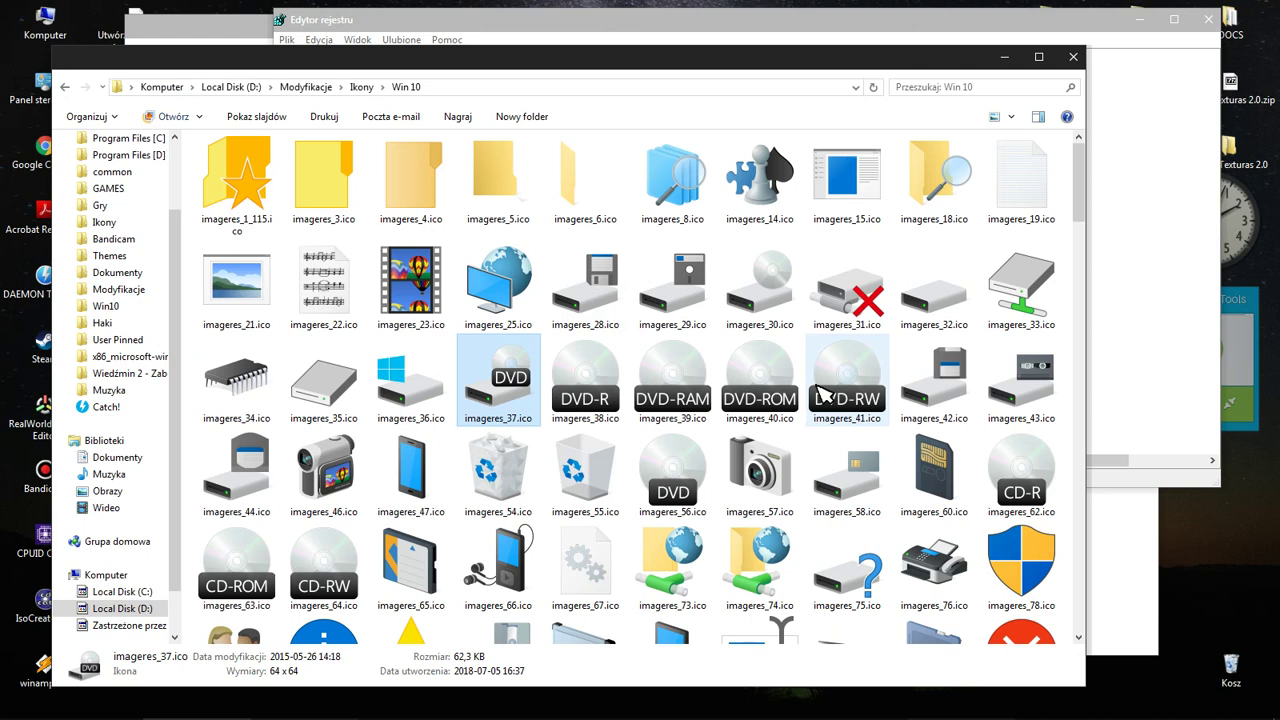
scroll(820, 392, "down", 5)
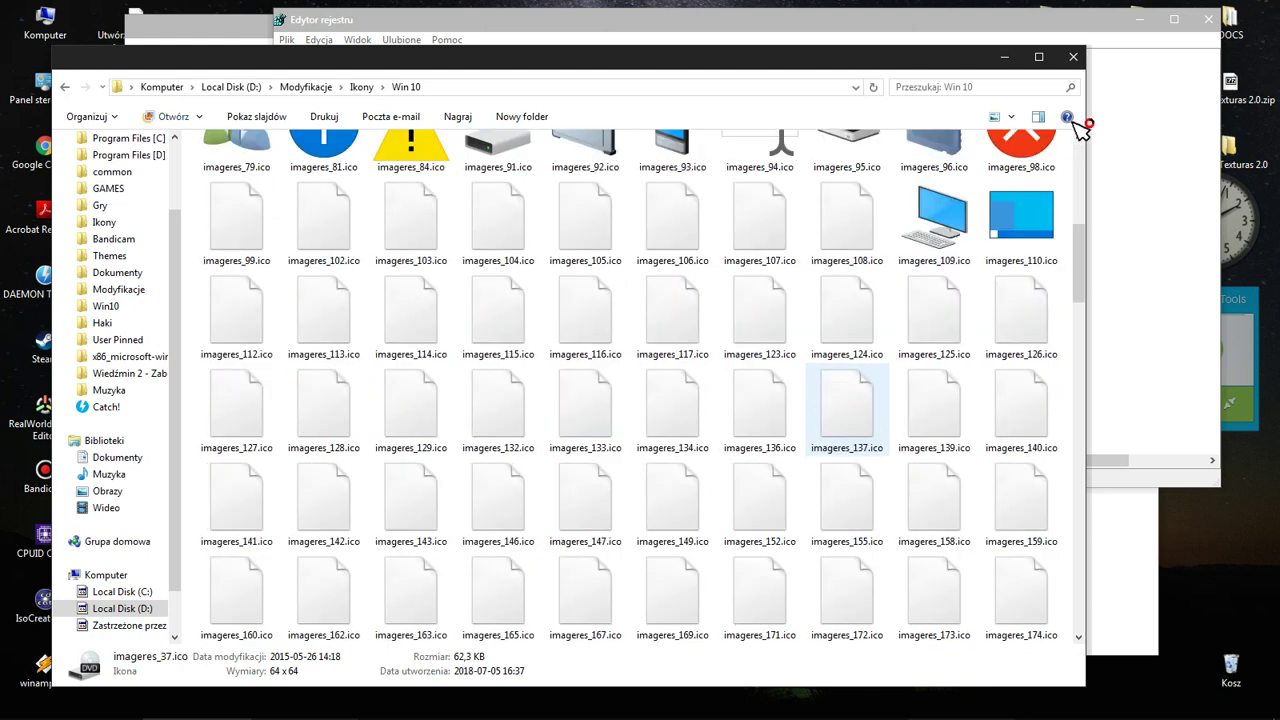
scroll(1085, 145, "down", 3)
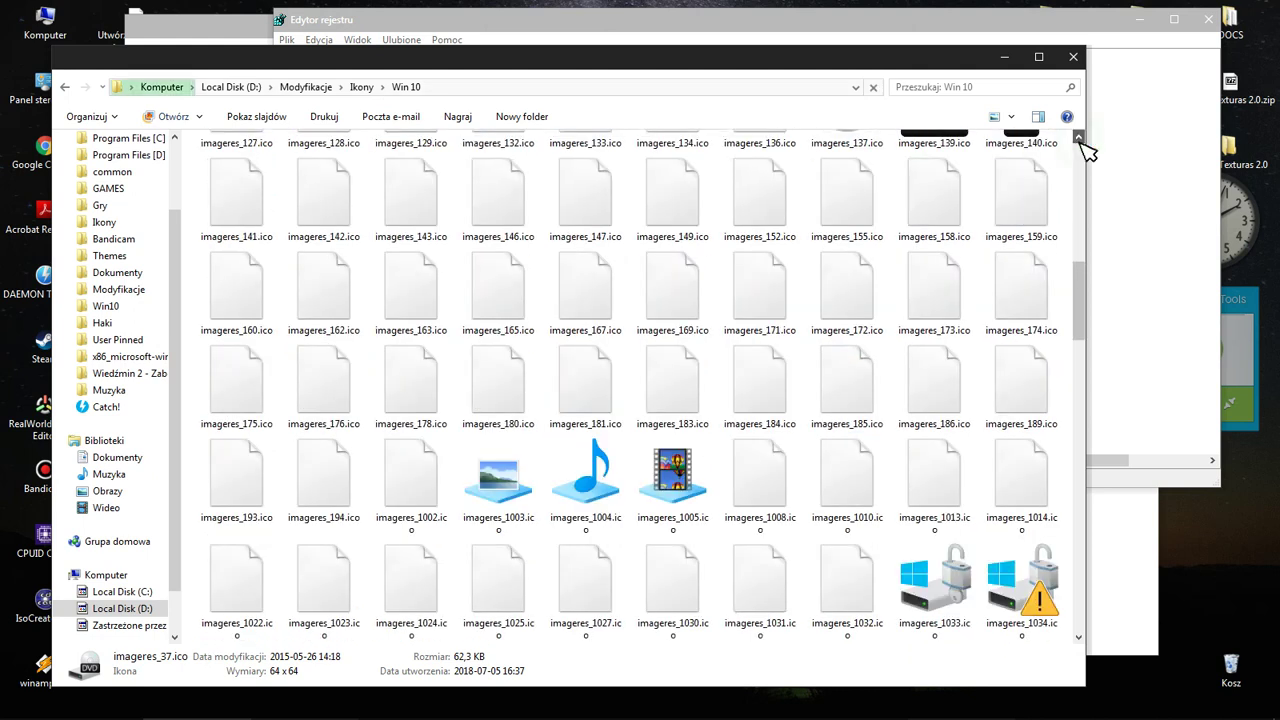
scroll(1082, 143, "up", 2)
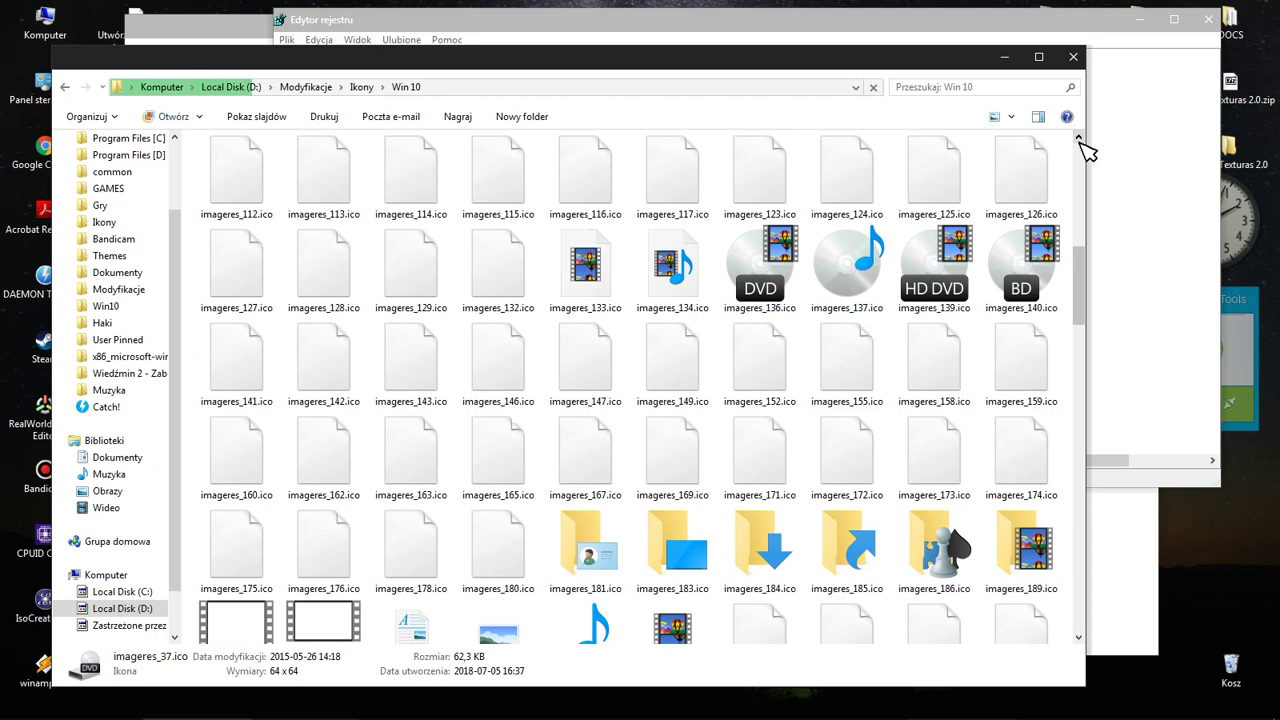
left_click(1079, 140)
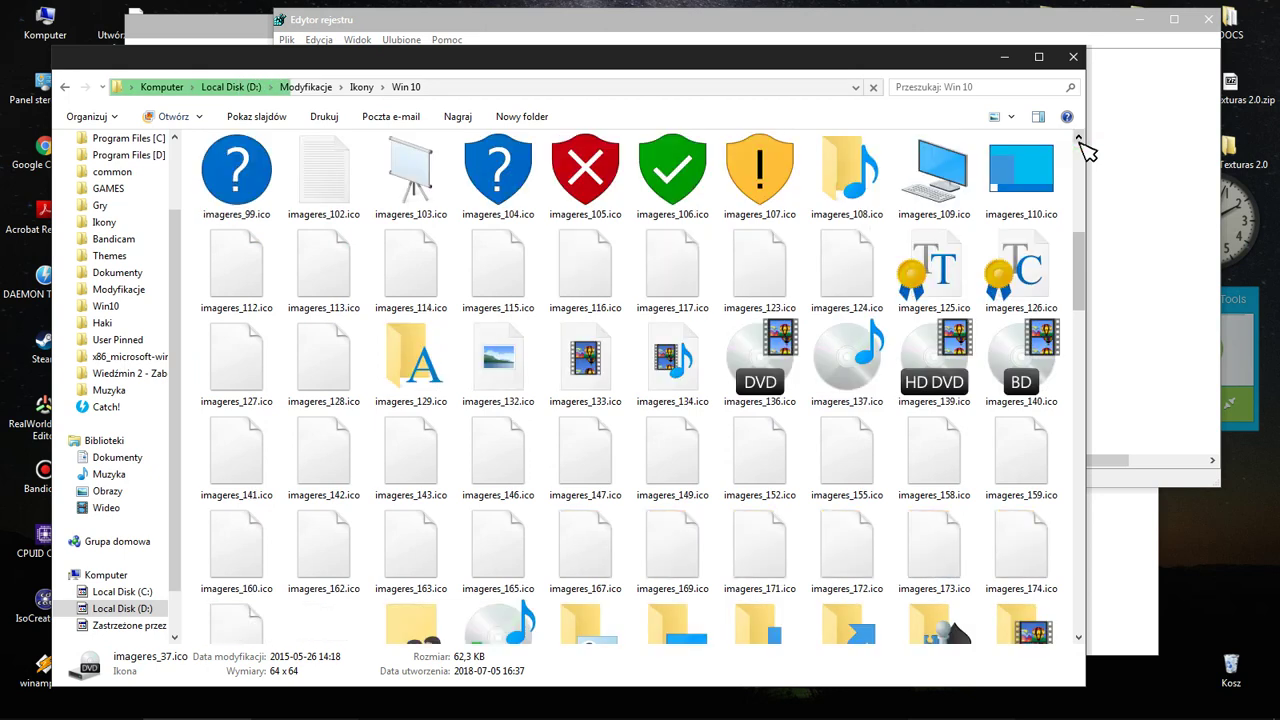
left_click(1079, 140)
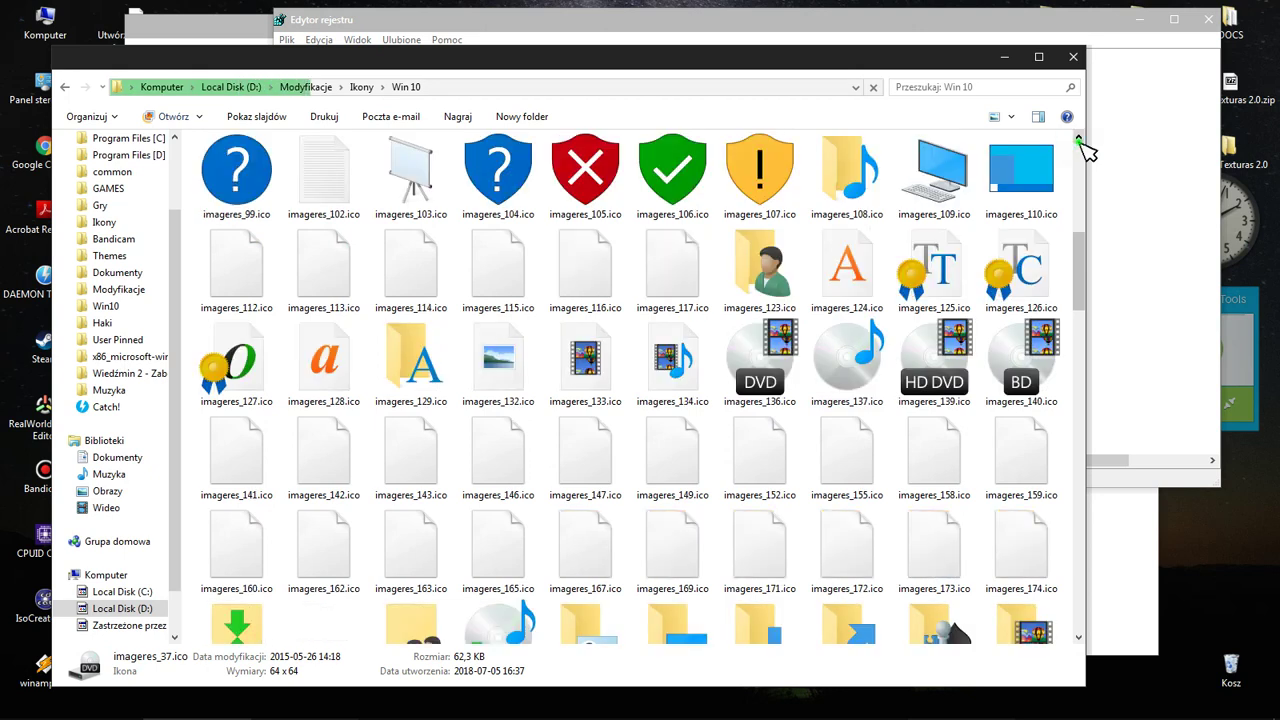
scroll(1079, 141, "up", 3)
left_click(1079, 140)
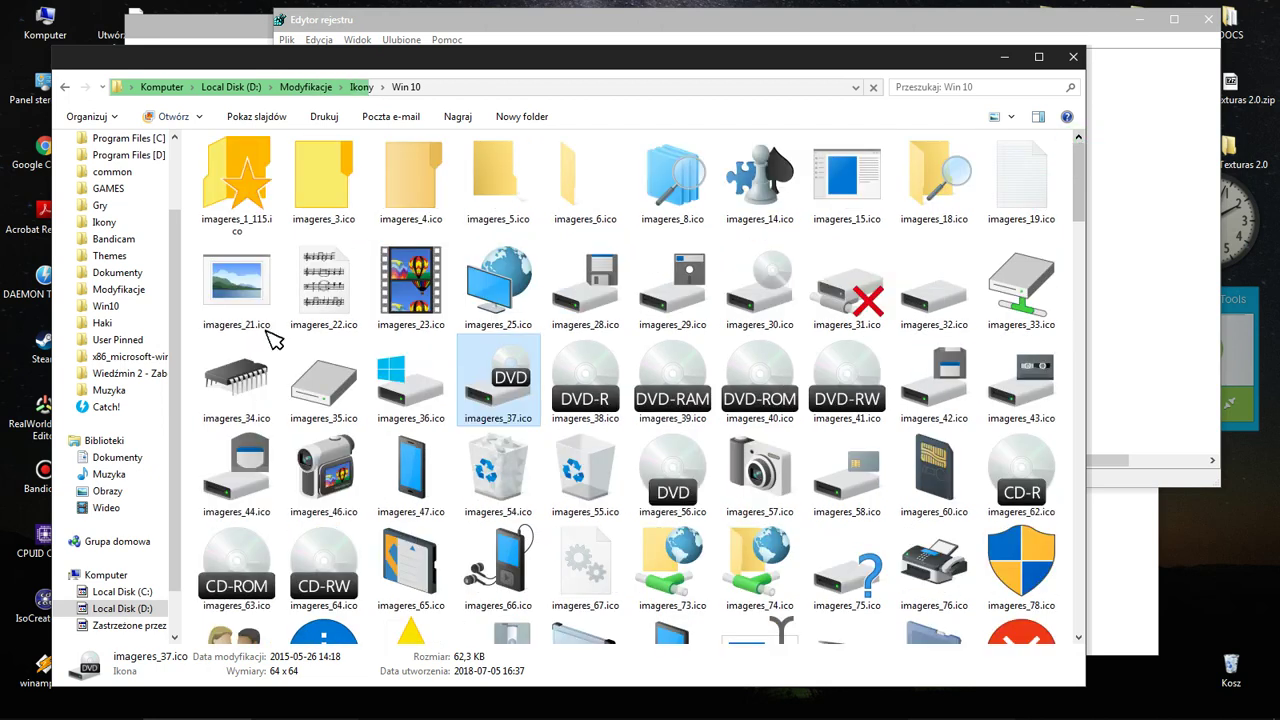
Set the default value of C's DefaultIcon to the copied path with the file name changed to imageres_36.ico
left_click(587, 27)
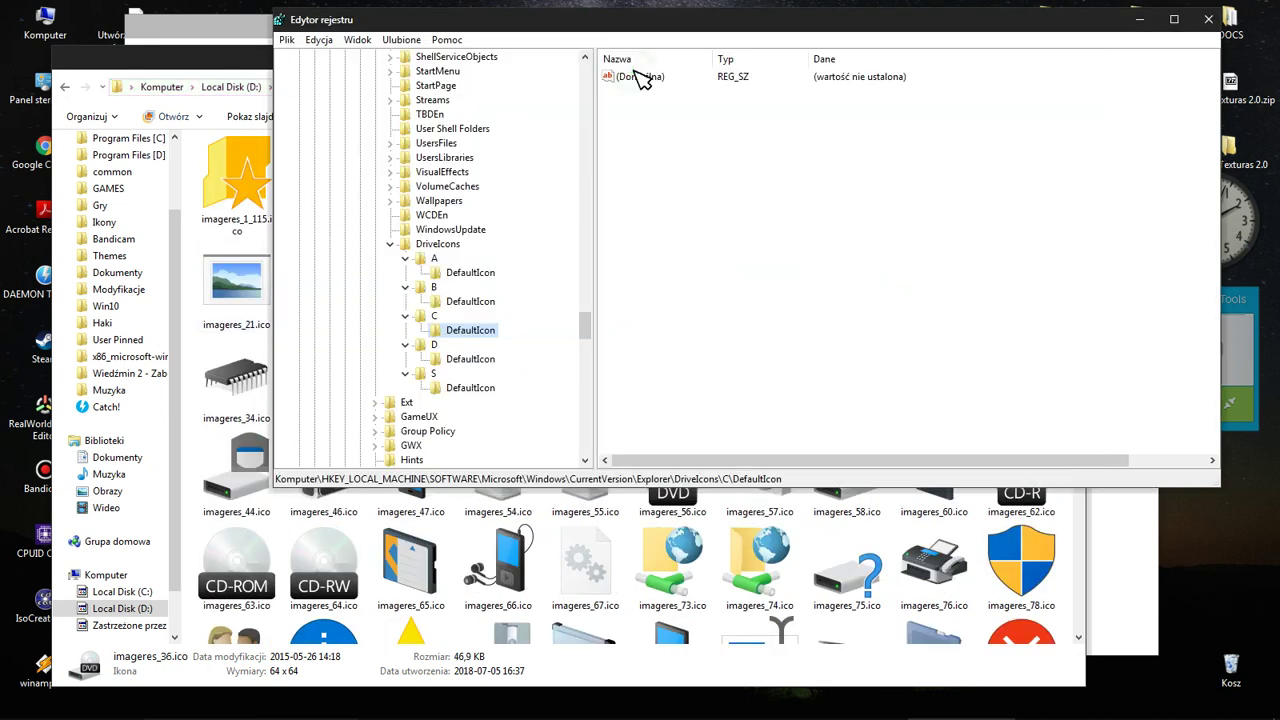
left_click(639, 77)
key("Return")
key("ctrl+v")
type("6")
left_click(516, 196)
Set the default value of S's DefaultIcon subkey to "D:\Modyfikacje\Ikony\Win 10\imageres_36.ico", including the quotes
left_click(465, 360)
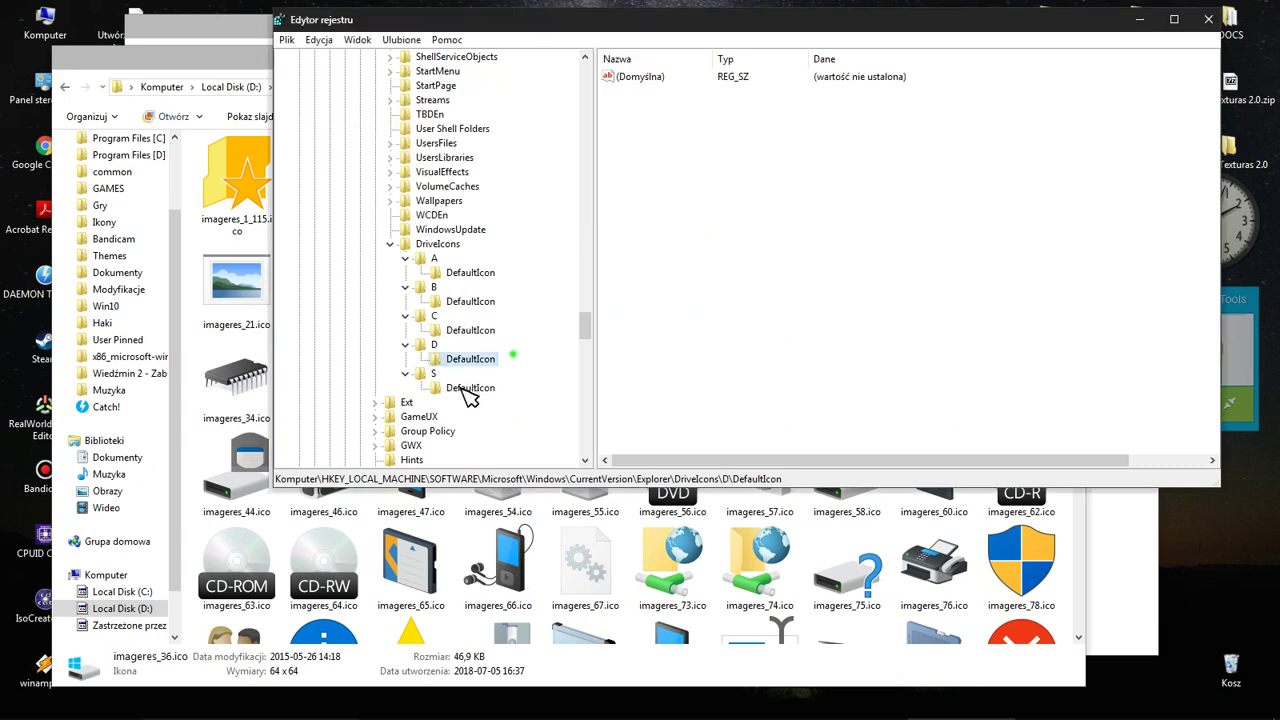
left_click(465, 388)
double_click(638, 77)
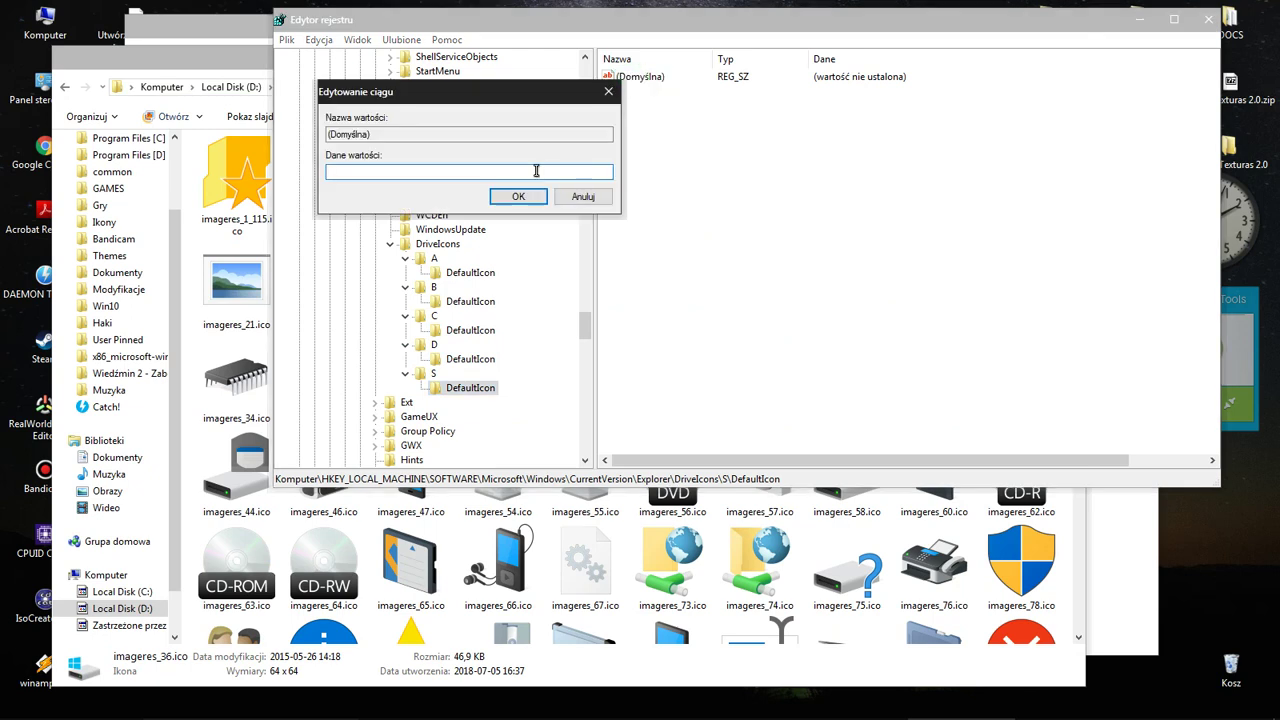
key("ctrl+v")
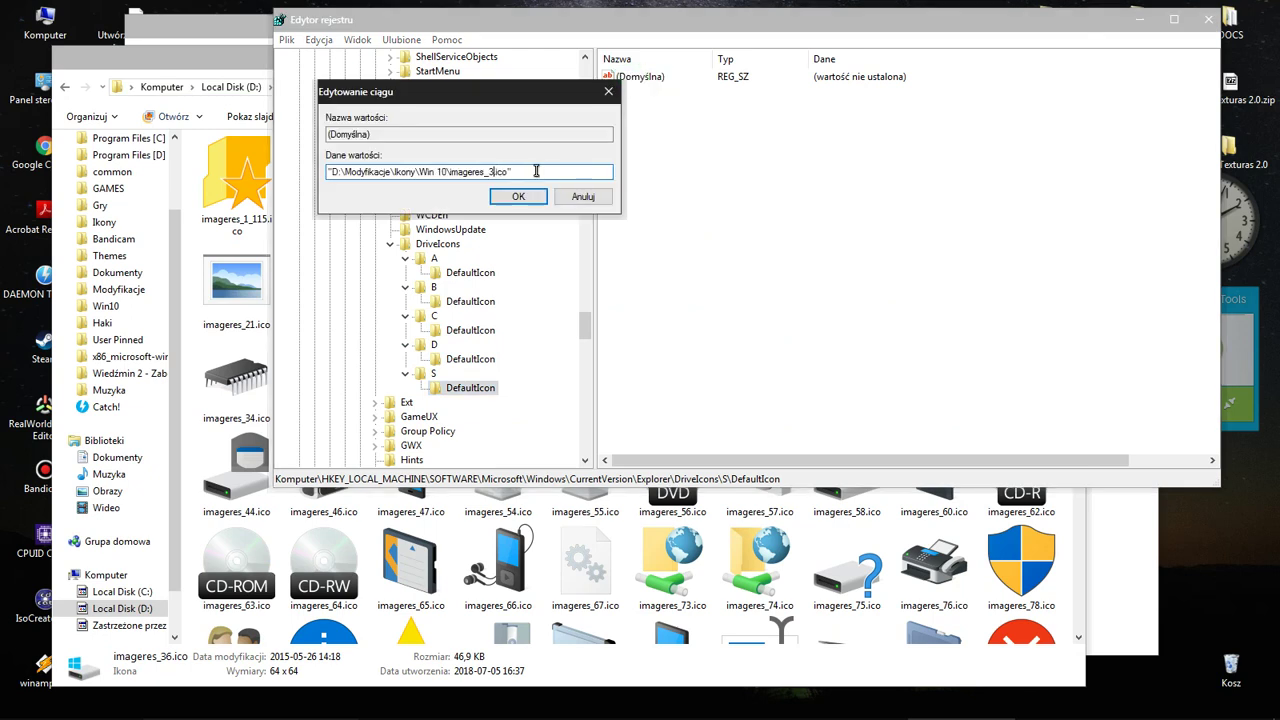
type("6")
left_click(503, 196)
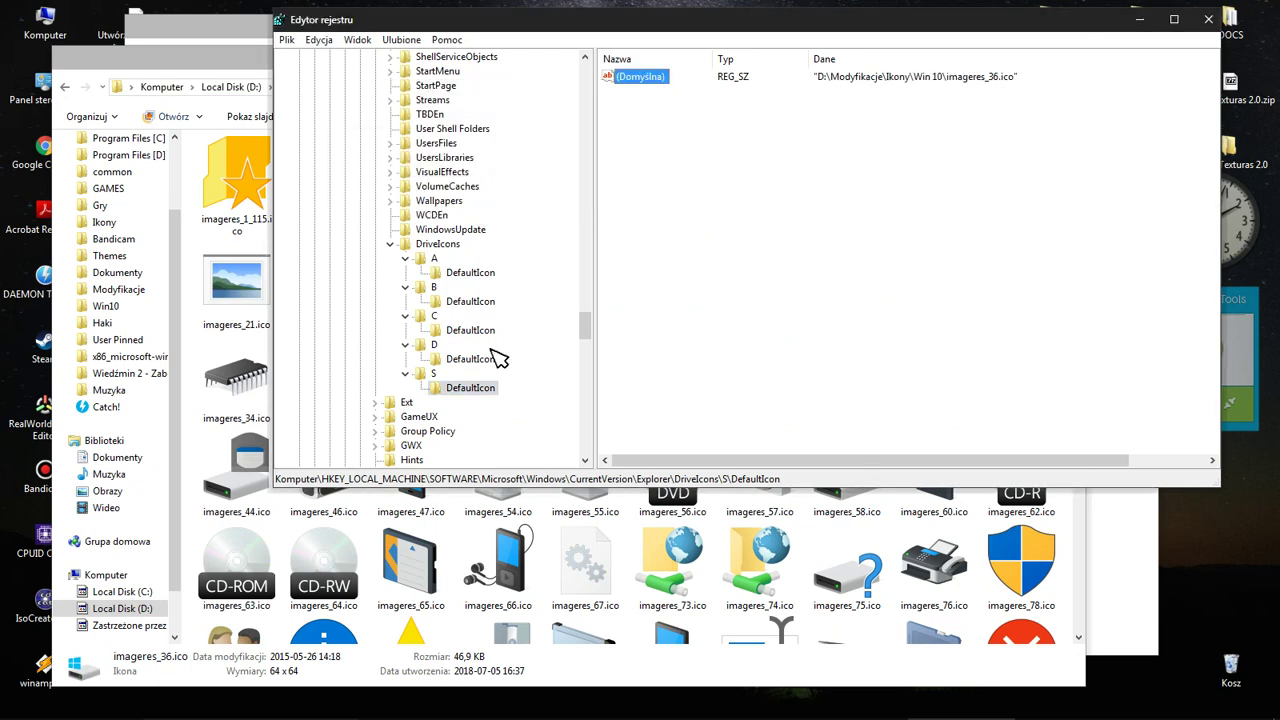
Select the DefaultIcon subkey under D and look up the plain drive icon imageres_32.ico in the Win 10 folder
left_click(470, 358)
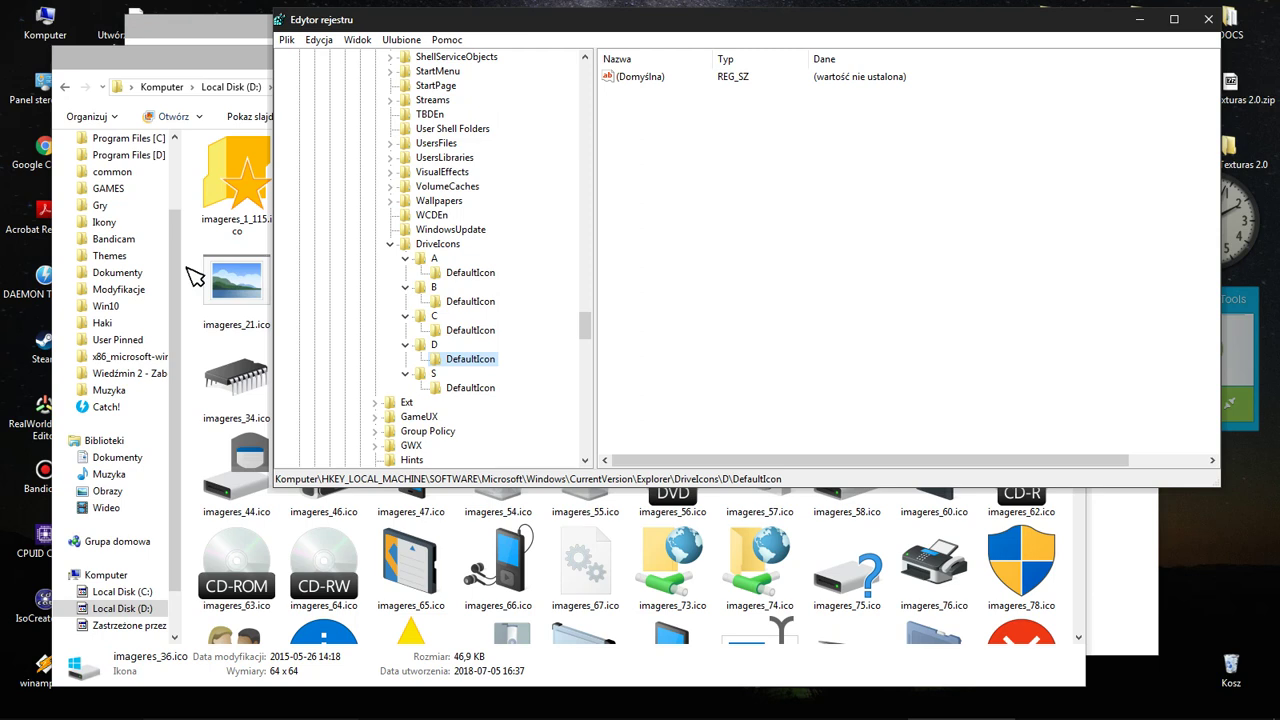
left_click(196, 360)
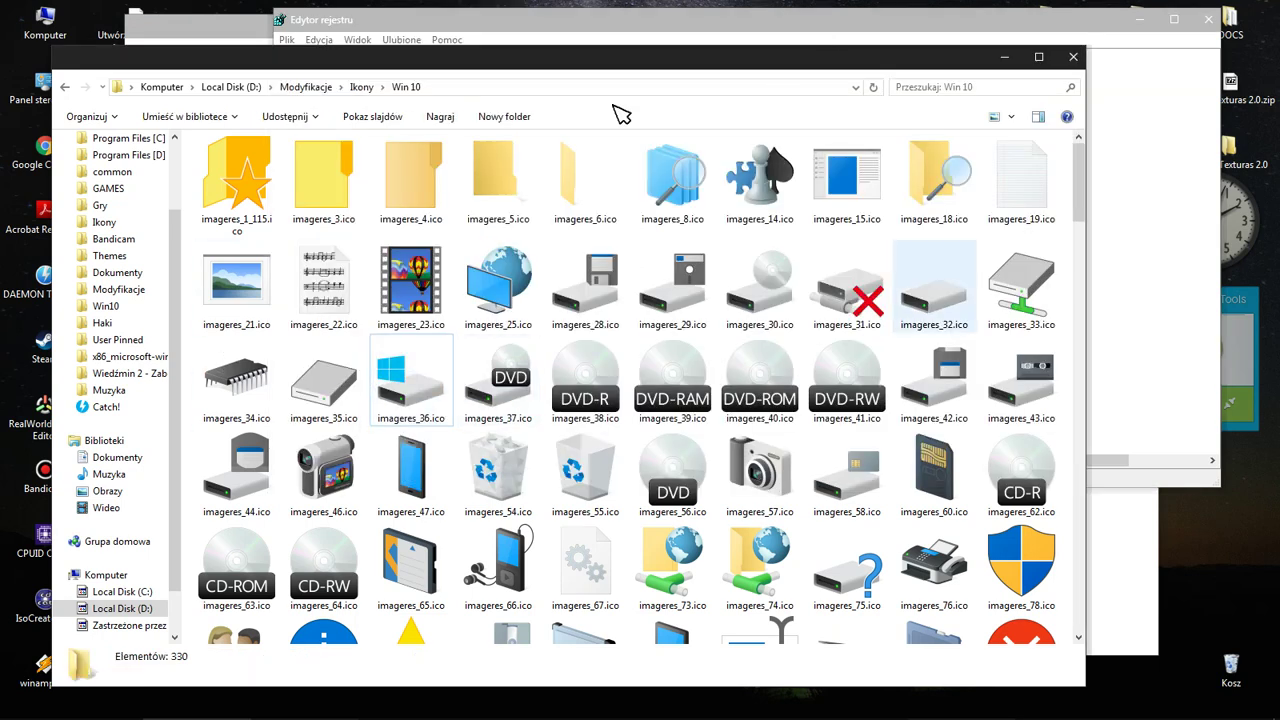
key("alt+Tab")
Set the default value of D's DefaultIcon to the copied path with the file name changed to imageres_32.ico
key("Return")
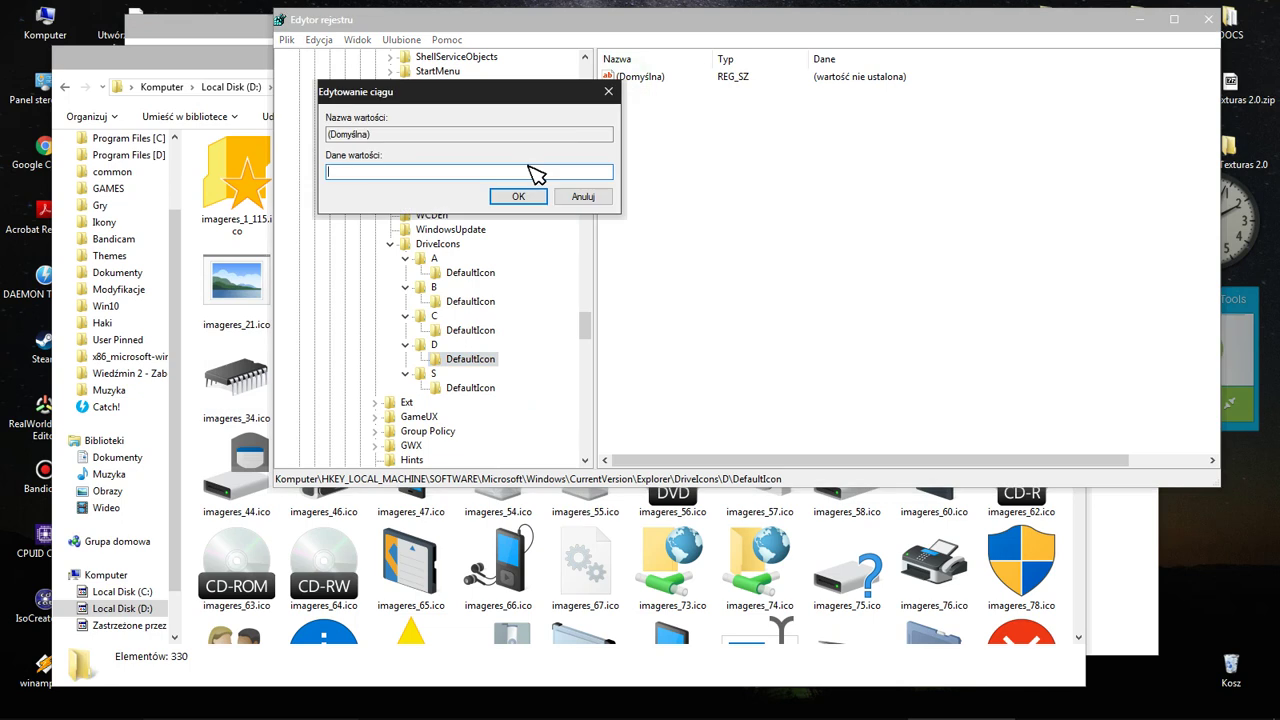
key("ctrl+v")
key("Left")
key("Left")
key("Left")
key("Left")
key("Left")
key("BackSpace")
type("2")
left_click(522, 196)
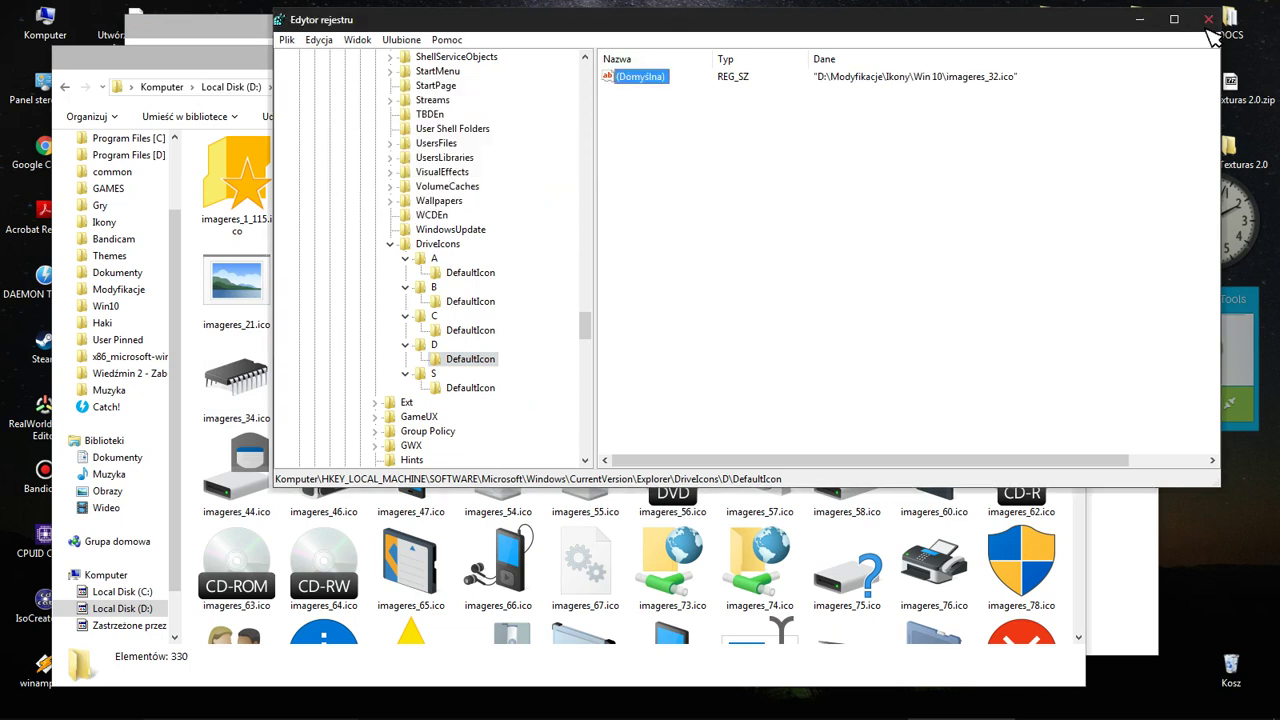
Close the Registry Editor and the Win 10 icon folder, and refresh the Computer window to reload the drive icons
left_click(1208, 19)
left_click(1084, 62)
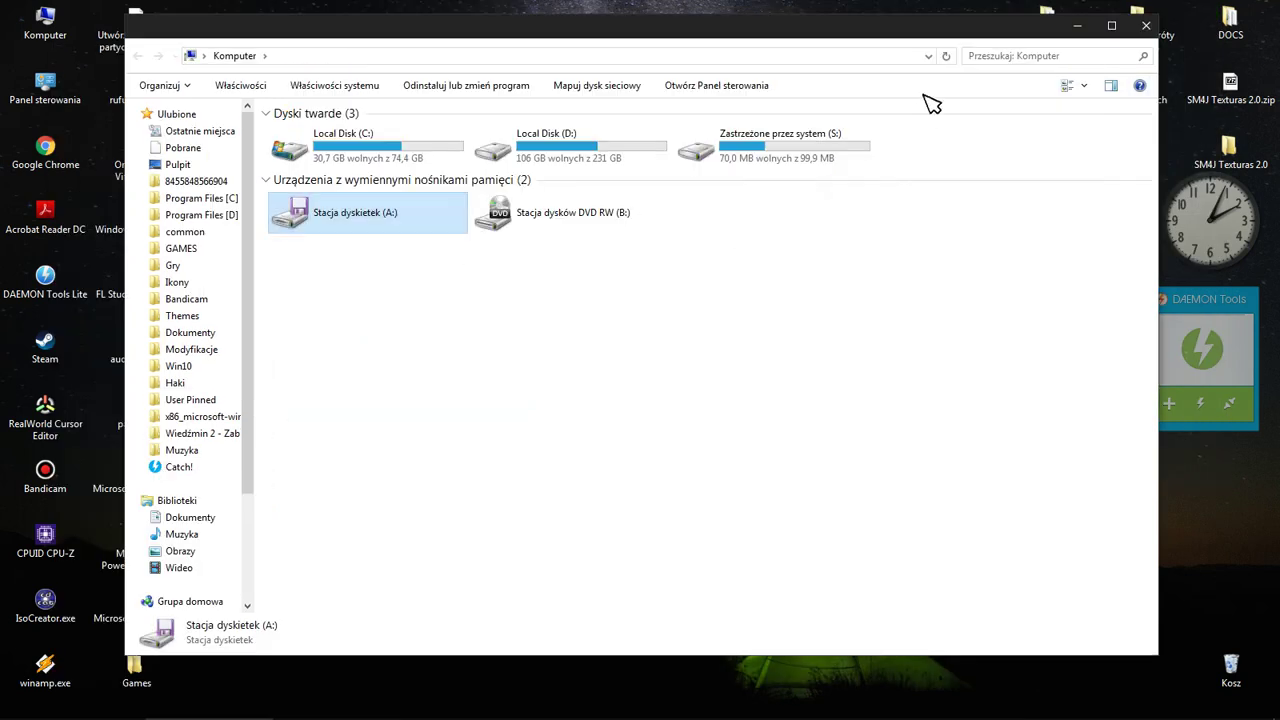
left_click(946, 56)
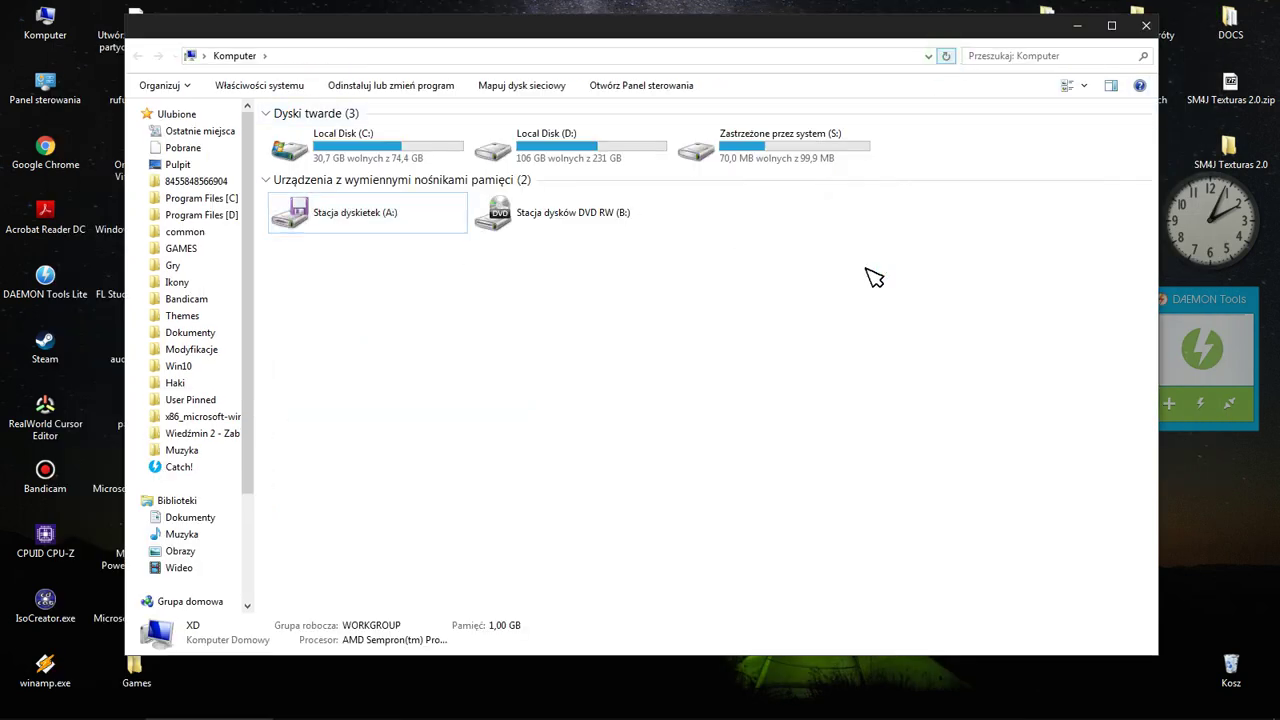
left_click_drag(660, 237, 706, 232)
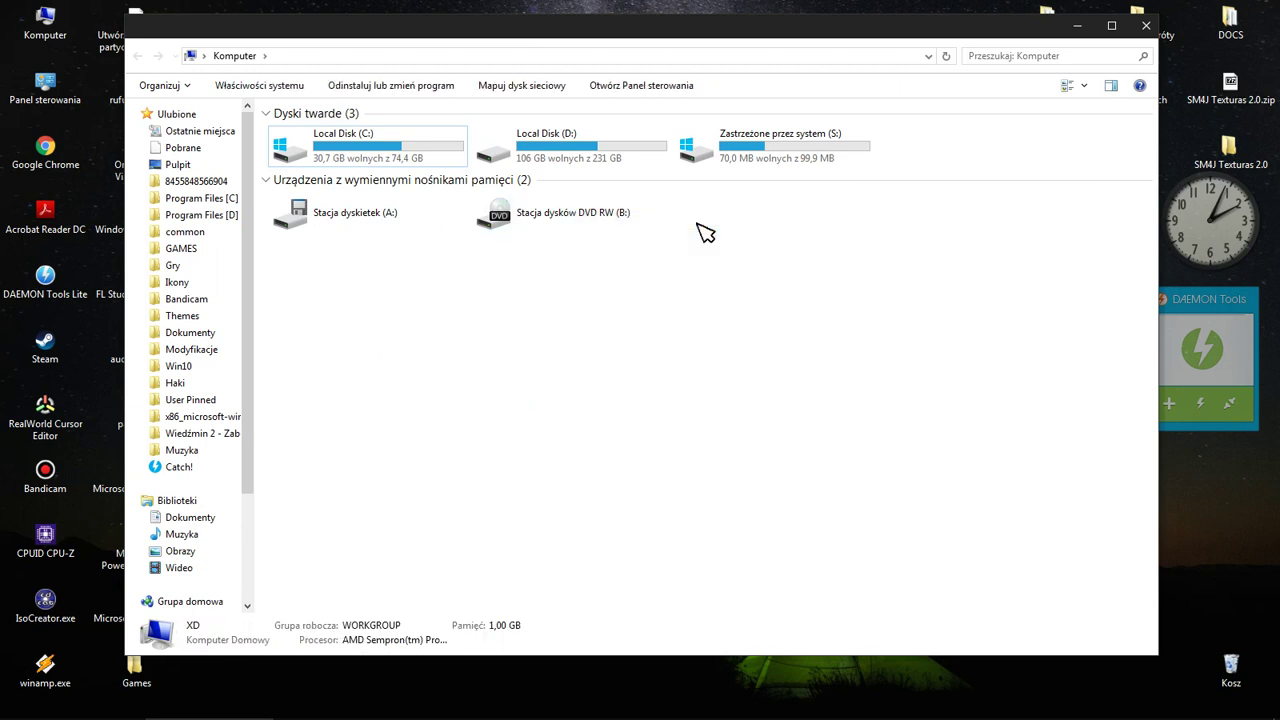